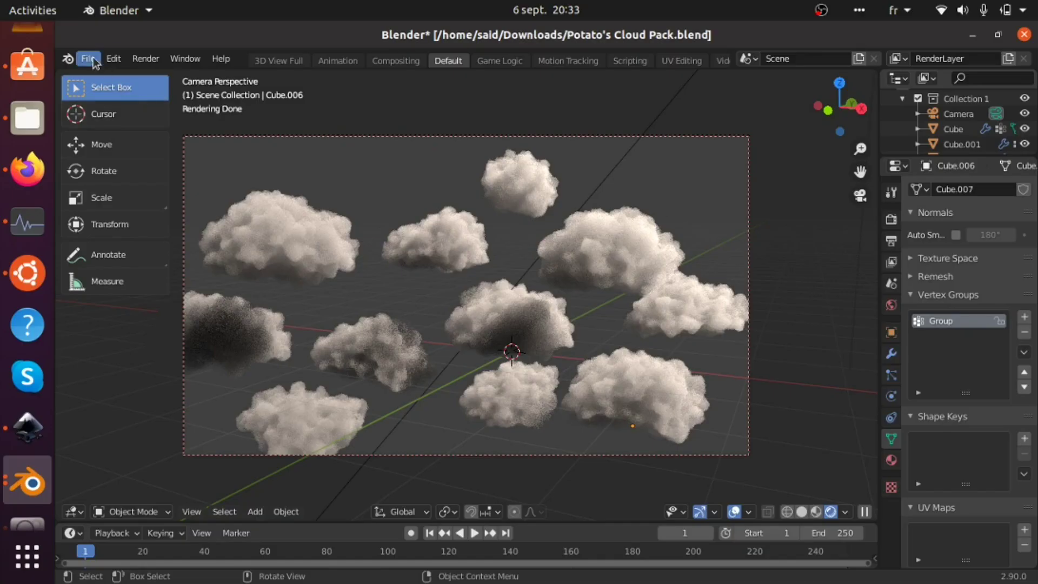
- Start a new General file without saving the cloud pack and delete the default cube
{"action": "left_click", "coordinate": [88, 58]}
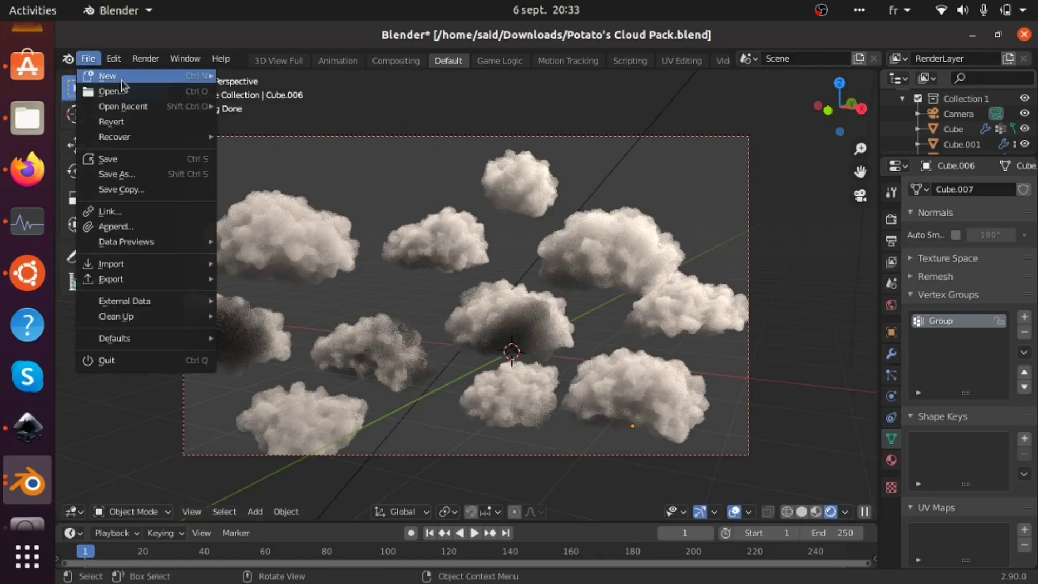
{"action": "mouse_move", "coordinate": [125, 77]}
{"action": "left_click", "coordinate": [264, 77]}
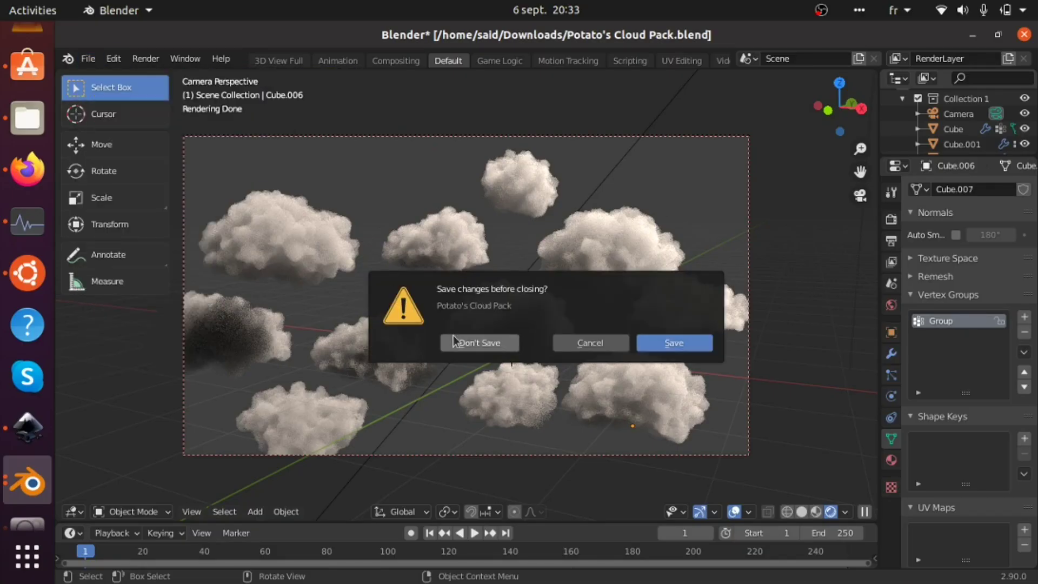
{"action": "left_click", "coordinate": [470, 342]}
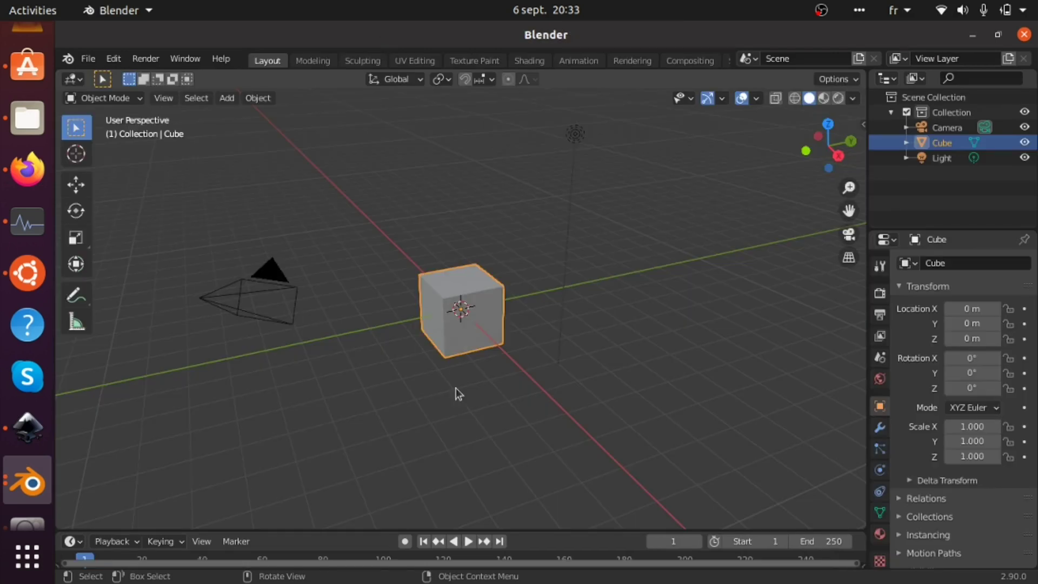
{"action": "key", "text": "Delete"}
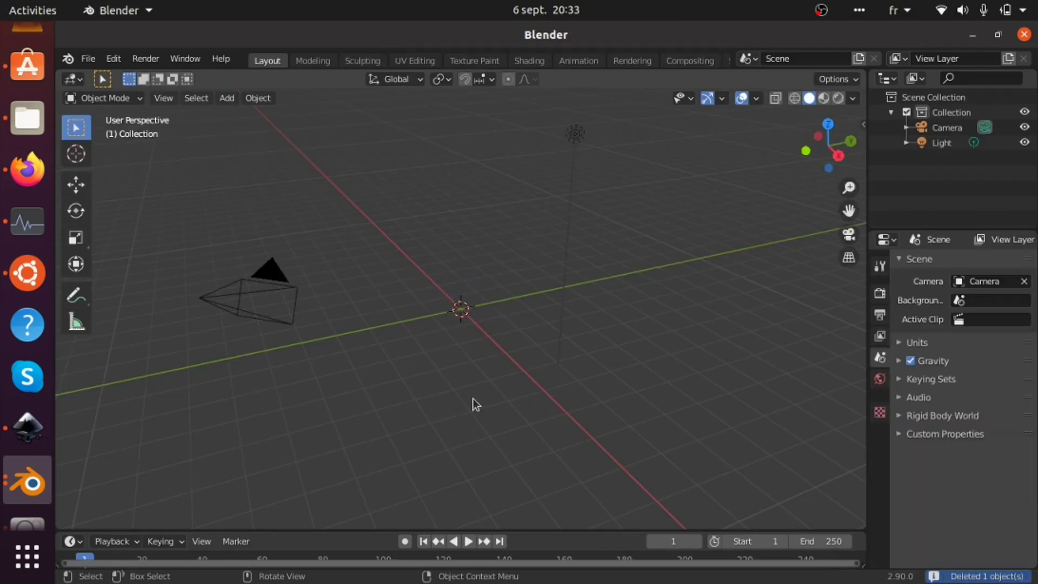
- Add a ball metaball at the world origin
{"action": "key", "text": "shift+a"}
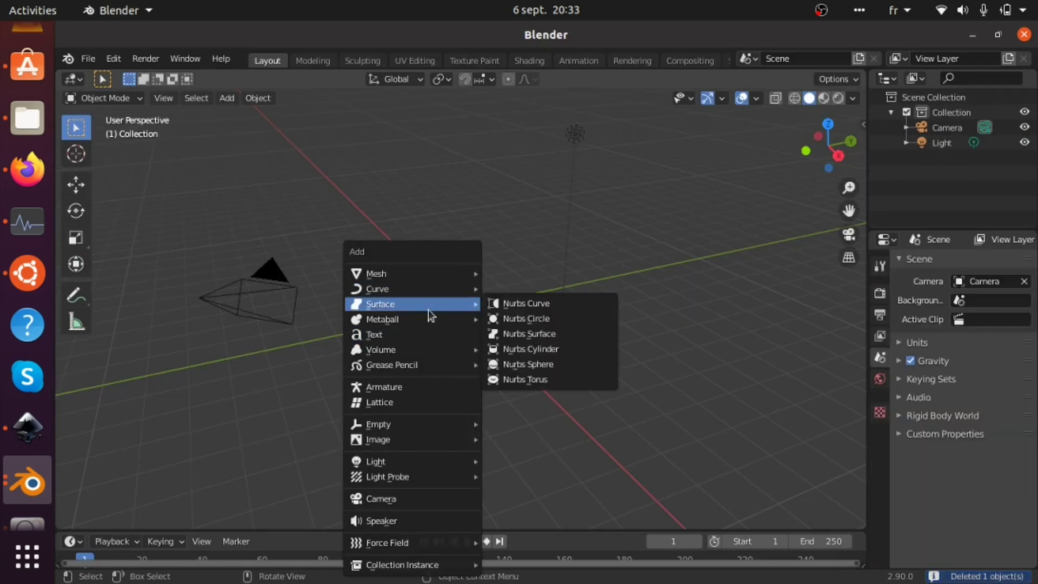
{"action": "mouse_move", "coordinate": [429, 320]}
{"action": "left_click", "coordinate": [527, 324]}
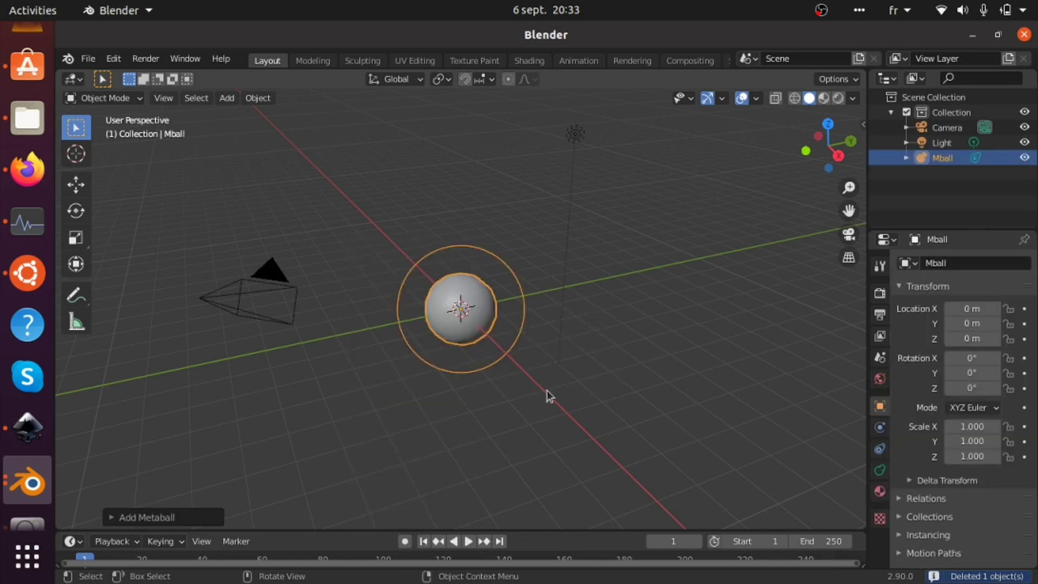
{"action": "middle_click_drag", "start_coordinate": [598, 365], "coordinate": [504, 390]}
{"action": "scroll", "coordinate": [504, 391], "scroll_direction": "up", "scroll_amount": 8}
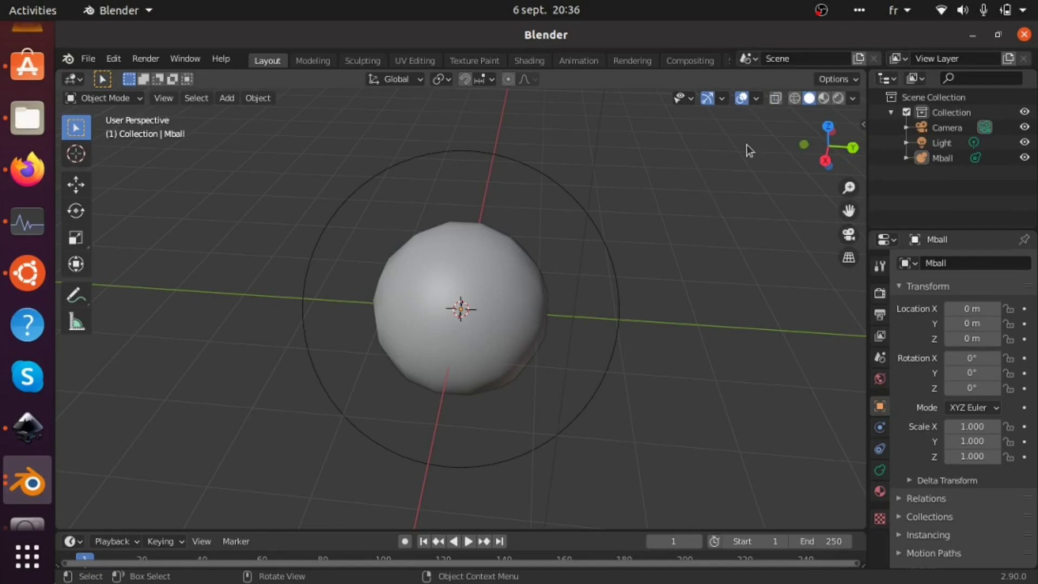
- Duplicate the metaball to about Y -1.6 m and scale the copy down to about 0.83
{"action": "left_click", "coordinate": [617, 281]}
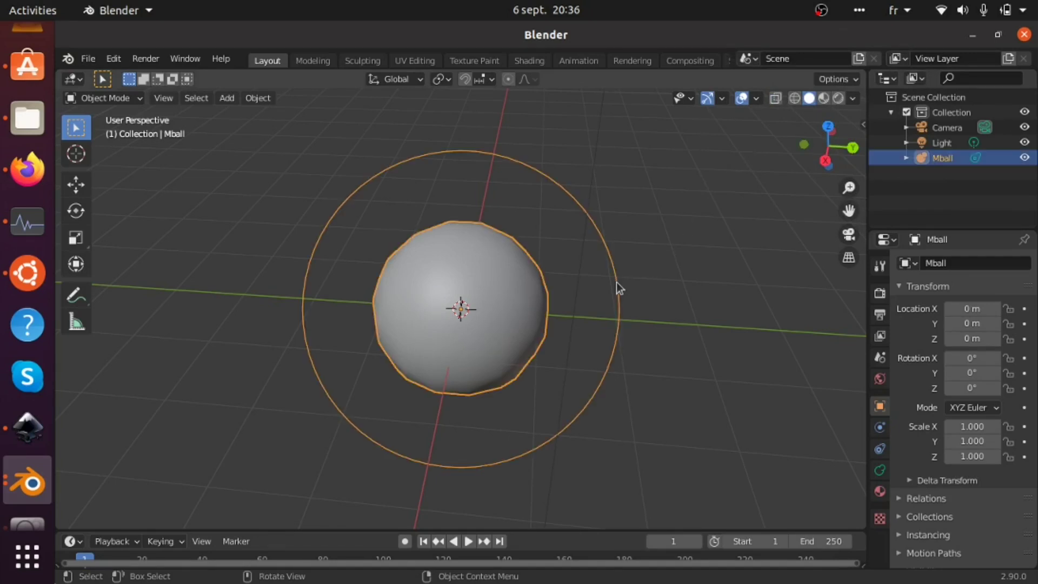
{"action": "scroll", "coordinate": [616, 281], "scroll_direction": "down", "scroll_amount": 3}
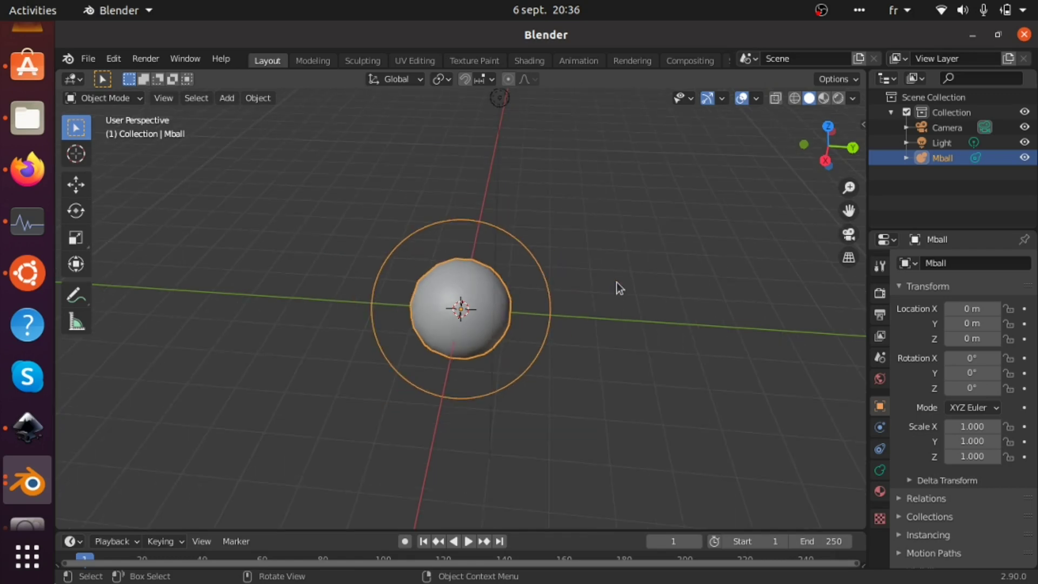
{"action": "middle_click_drag", "start_coordinate": [579, 300], "coordinate": [541, 305]}
{"action": "key", "text": "shift+d"}
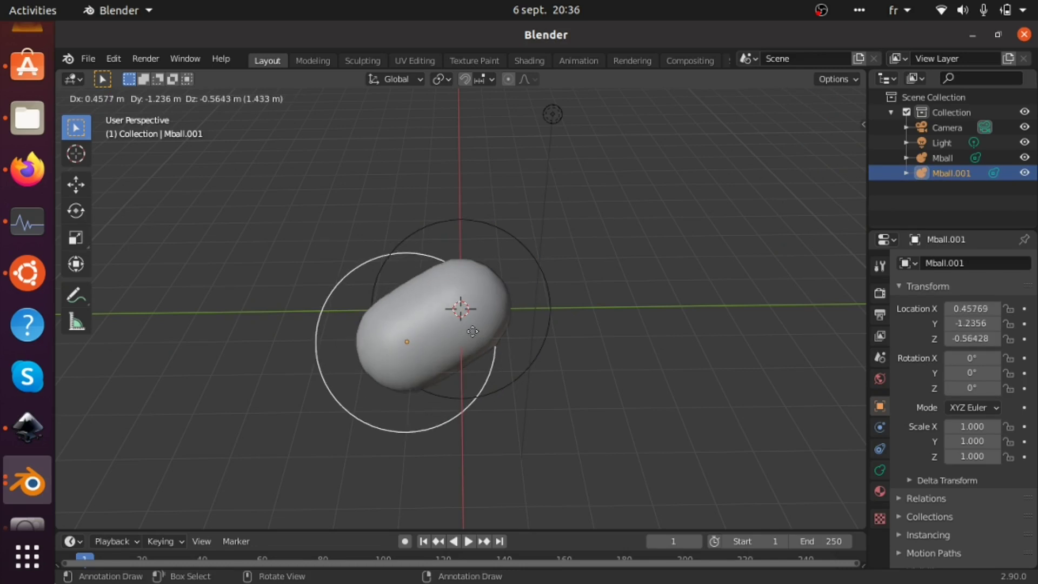
{"action": "left_click", "coordinate": [549, 350]}
{"action": "middle_click_drag", "start_coordinate": [549, 349], "coordinate": [514, 368]}
- Duplicate the smaller ball to the opposite side at about Y 1.56 m and scale the copy to about 0.72
{"action": "key", "text": "shift+d"}
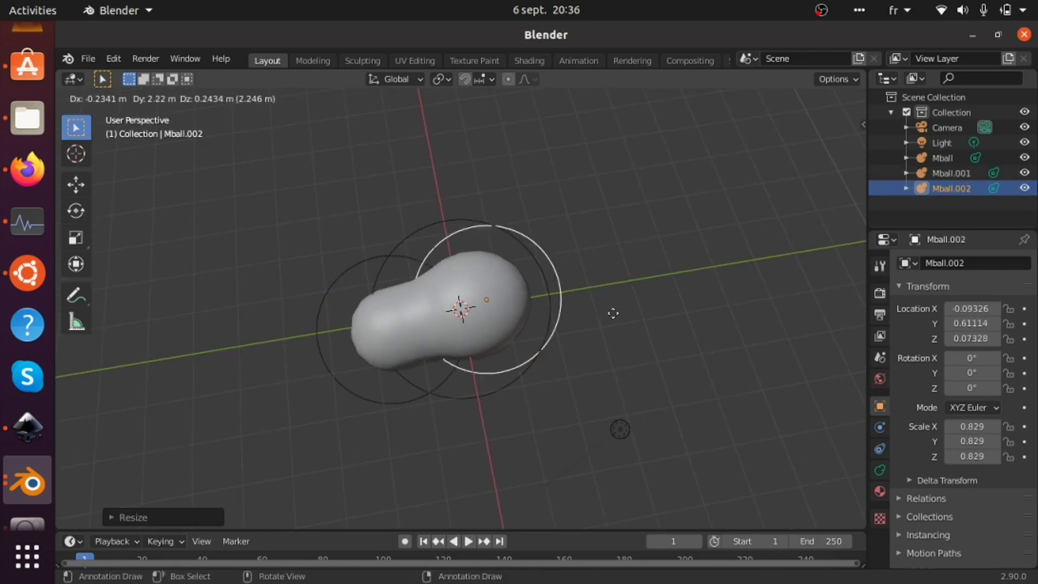
{"action": "left_click", "coordinate": [638, 316]}
{"action": "key", "text": "s"}
{"action": "left_click", "coordinate": [631, 315]}
{"action": "middle_click_drag", "start_coordinate": [630, 315], "coordinate": [535, 326]}
- Duplicate the central metaball, place the copy at about X -0.92 m, and scale it to about 0.83
{"action": "left_click", "coordinate": [537, 285]}
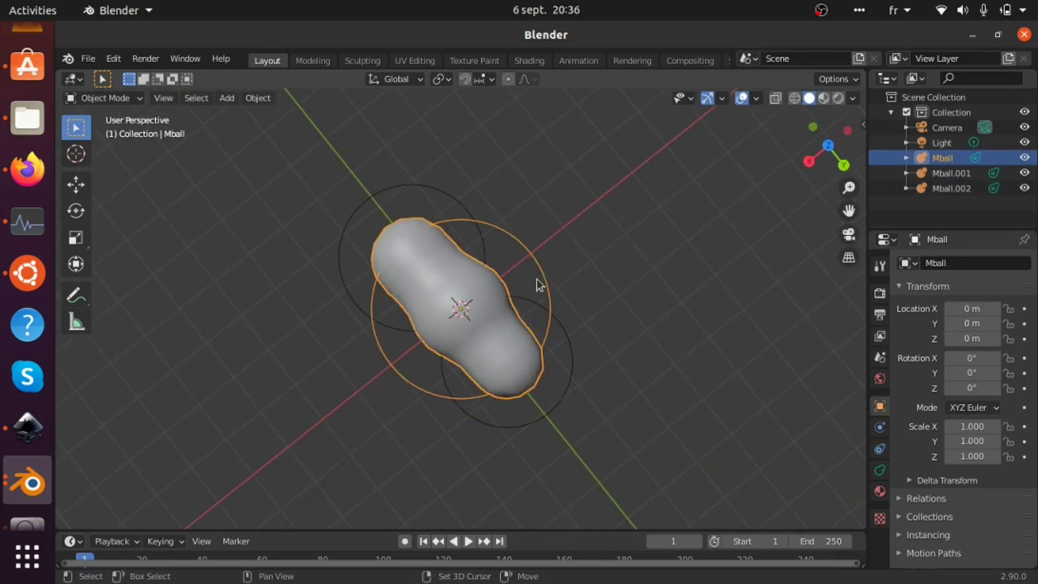
{"action": "key", "text": "shift+d"}
{"action": "left_click", "coordinate": [640, 300]}
{"action": "key", "text": "s"}
{"action": "left_click", "coordinate": [616, 298]}
{"action": "middle_click_drag", "start_coordinate": [596, 303], "coordinate": [551, 288]}
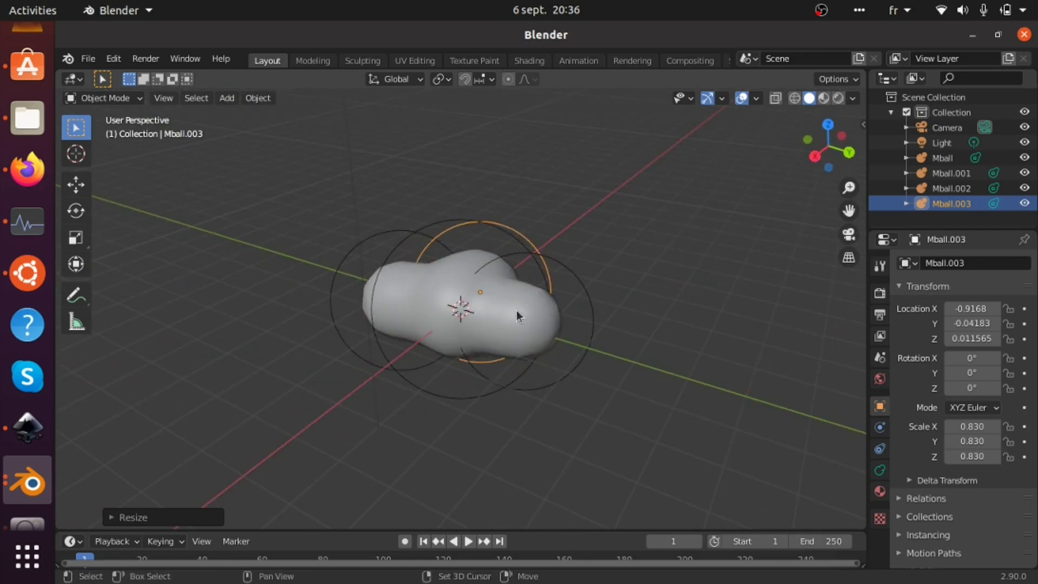
- Duplicate that ball along the X axis to about 1.34 m and scale the copy to about 0.585
{"action": "key", "text": "shift+d"}
{"action": "key", "text": "x"}
{"action": "left_click", "coordinate": [463, 362]}
{"action": "key", "text": "s"}
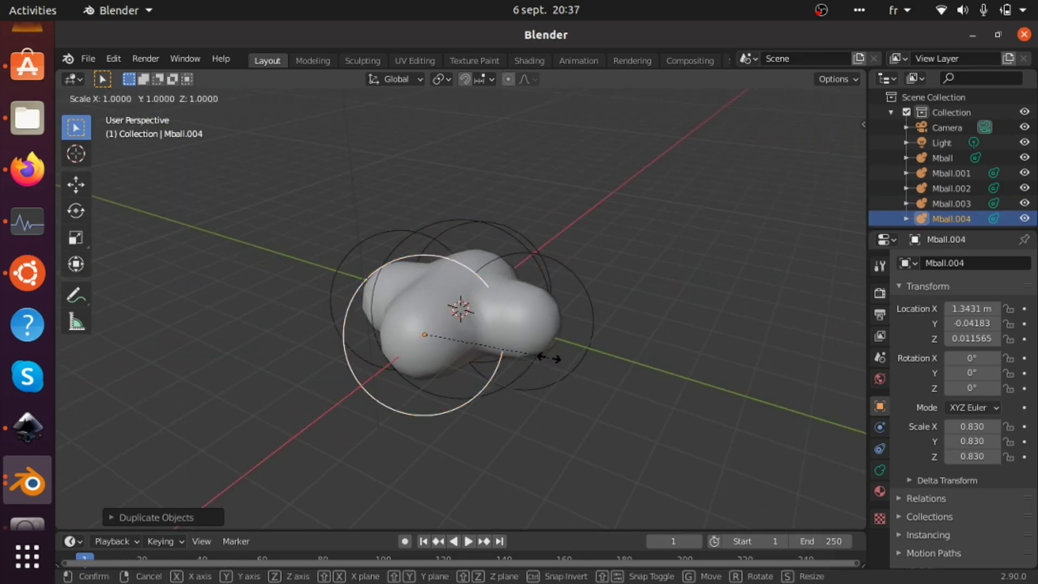
{"action": "left_click", "coordinate": [513, 355]}
- Move the smallest ball up against the cloud at about X 0.97, Y -0.48, Z 0.53 m
{"action": "key", "text": "g"}
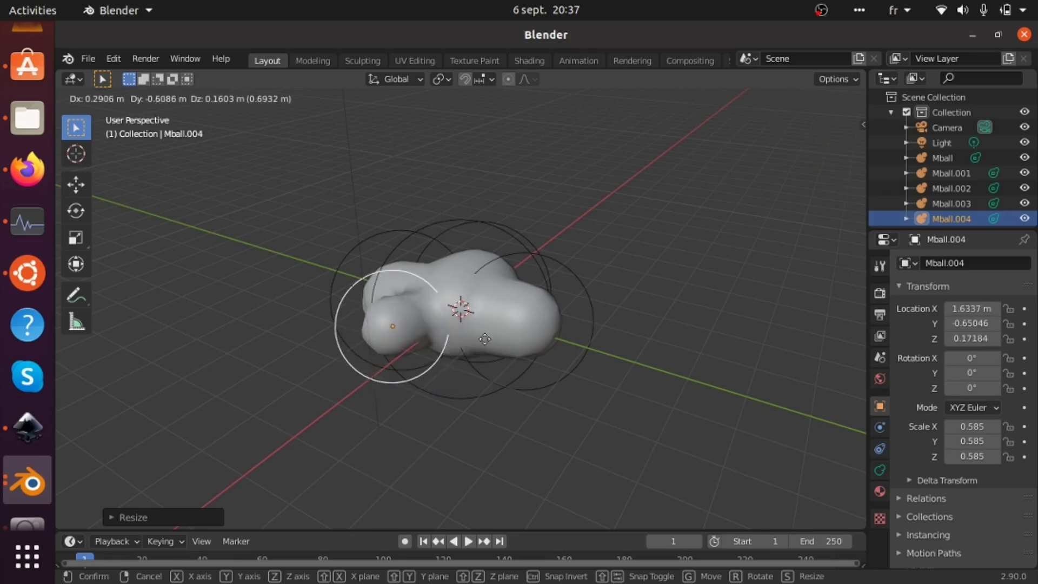
{"action": "left_click", "coordinate": [496, 326]}
{"action": "key", "text": "g"}
{"action": "key", "text": "x"}
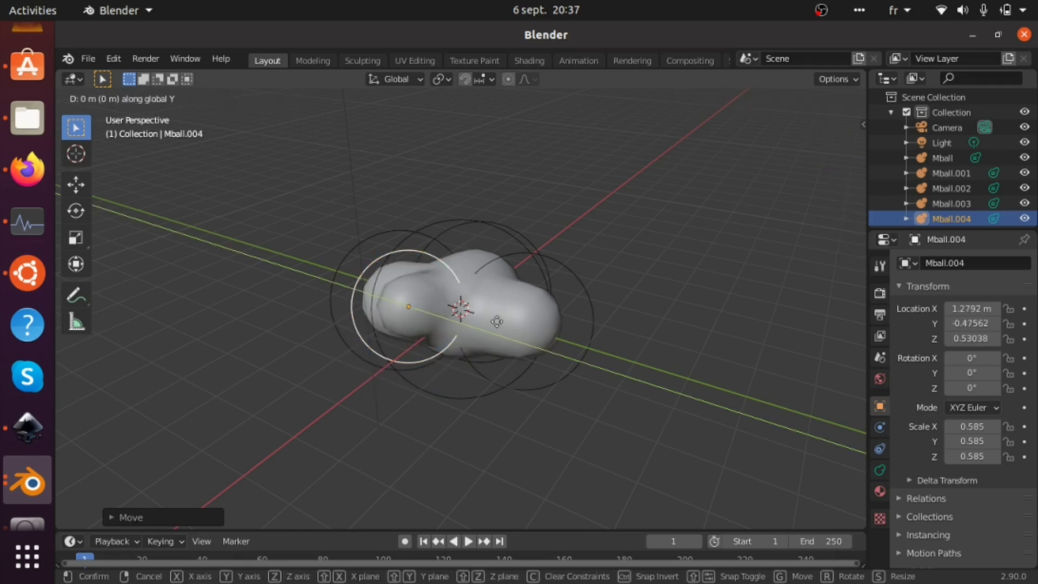
{"action": "left_click", "coordinate": [587, 269]}
{"action": "middle_click_drag", "start_coordinate": [576, 266], "coordinate": [510, 251]}
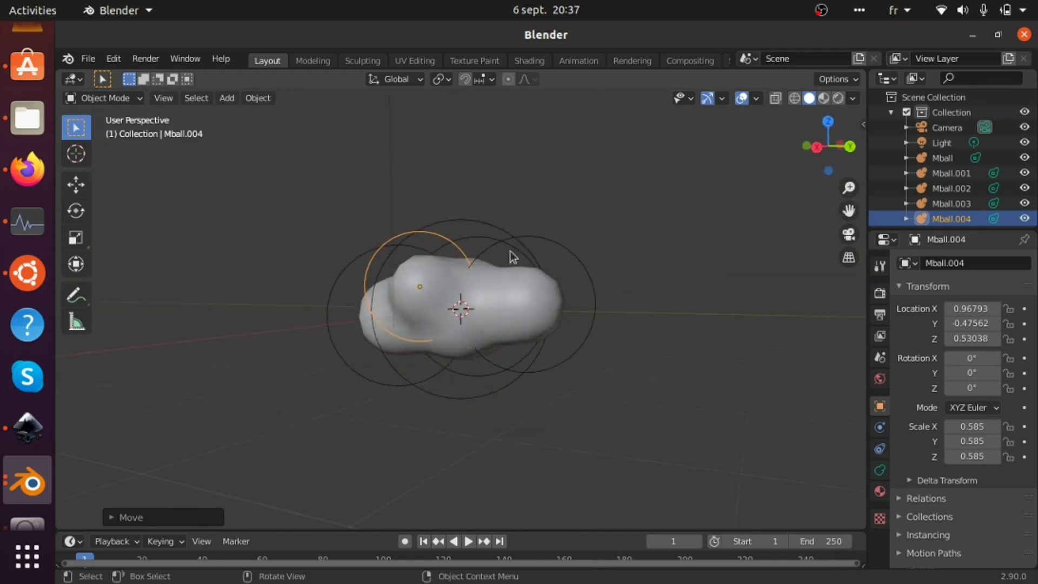
- Shift the smallest ball along the X axis, farther into the cloud's body
{"action": "left_click", "coordinate": [528, 361]}
{"action": "middle_click_drag", "start_coordinate": [528, 361], "coordinate": [471, 403]}
{"action": "left_click", "coordinate": [443, 382]}
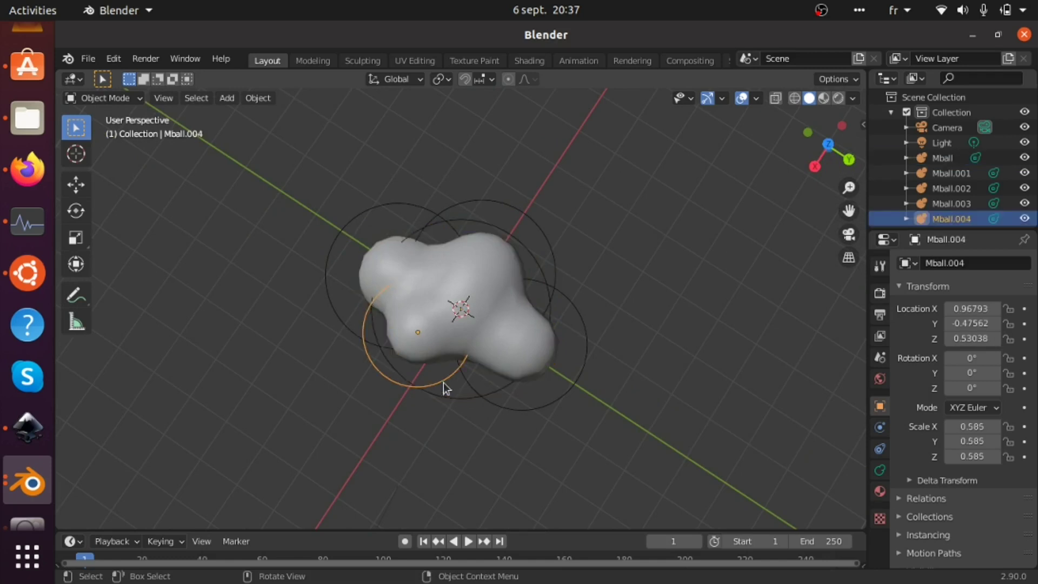
{"action": "key", "text": "g"}
{"action": "key", "text": "x"}
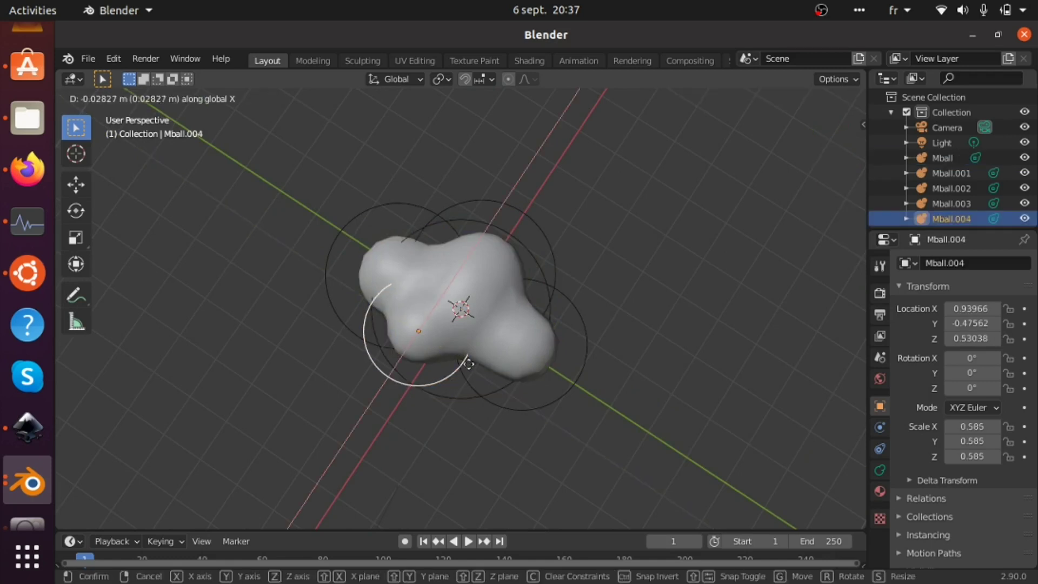
{"action": "left_click", "coordinate": [527, 290]}
- Duplicate the ball on the cloud's positive-Y end, placing the copy at about X 0.47, Y 0.83, Z 0.13 m
{"action": "left_click", "coordinate": [519, 416]}
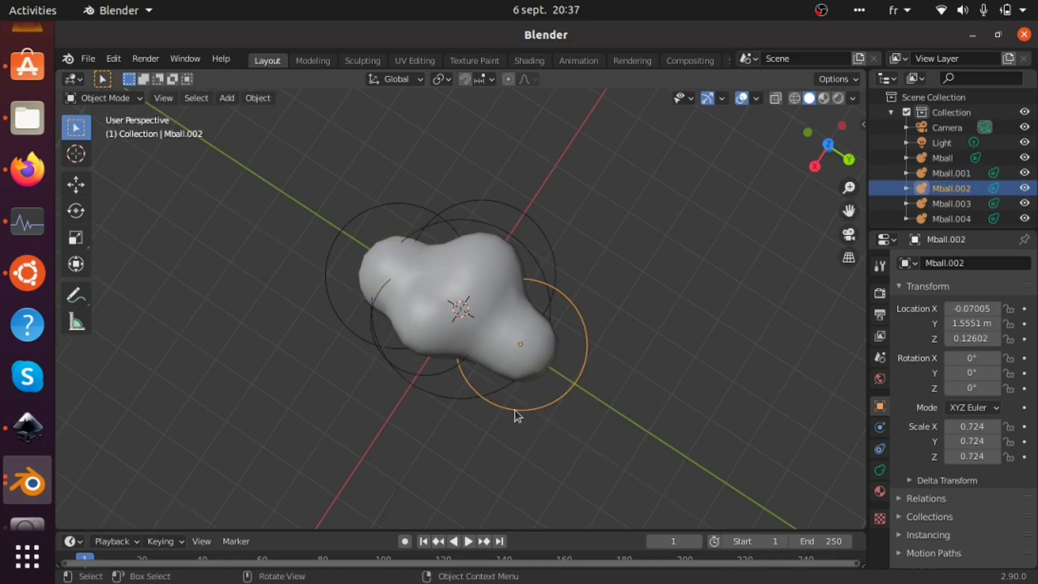
{"action": "key", "text": "shift+d"}
{"action": "left_click", "coordinate": [426, 431]}
{"action": "middle_click_drag", "start_coordinate": [427, 431], "coordinate": [449, 295]}
- Select all the metaballs, convert them with Mesh from Curve/Meta/Surf/Text, and check the resulting mesh in Edit Mode
{"action": "left_click_drag", "start_coordinate": [426, 270], "coordinate": [467, 310]}
{"action": "left_click_drag", "start_coordinate": [256, 199], "coordinate": [631, 496]}
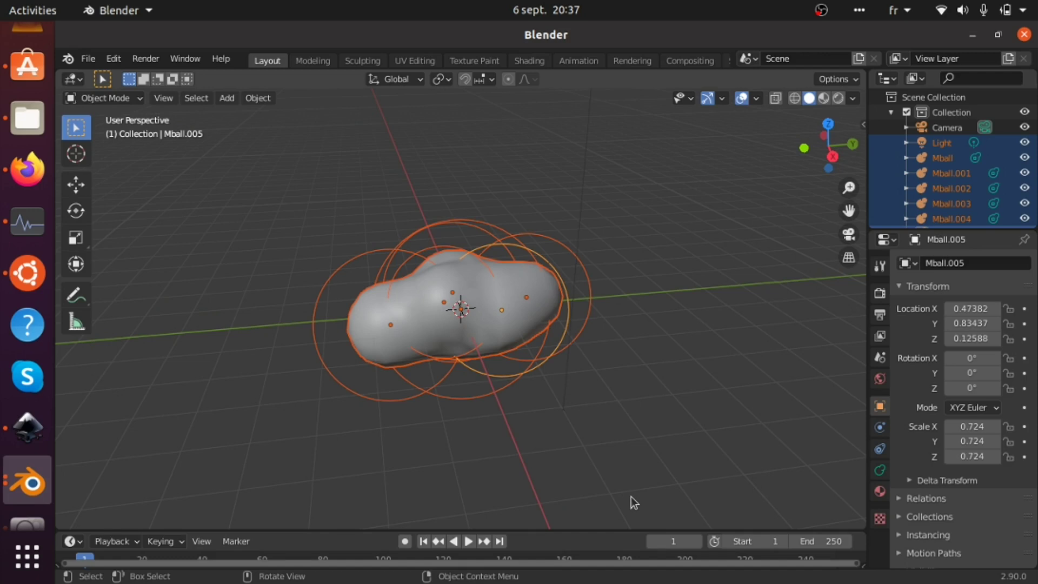
{"action": "key", "text": "F3"}
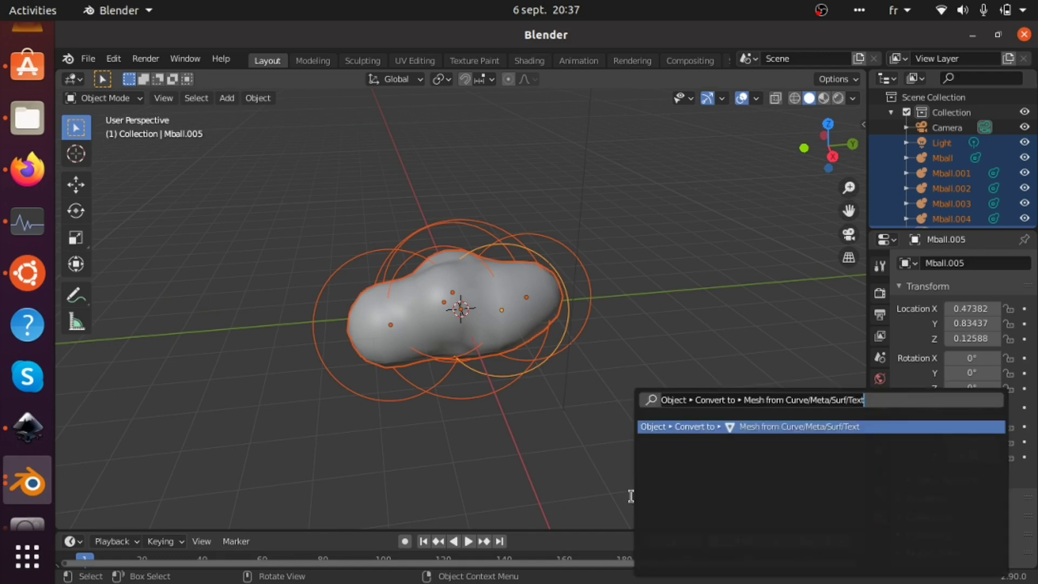
{"action": "type", "text": "convert"}
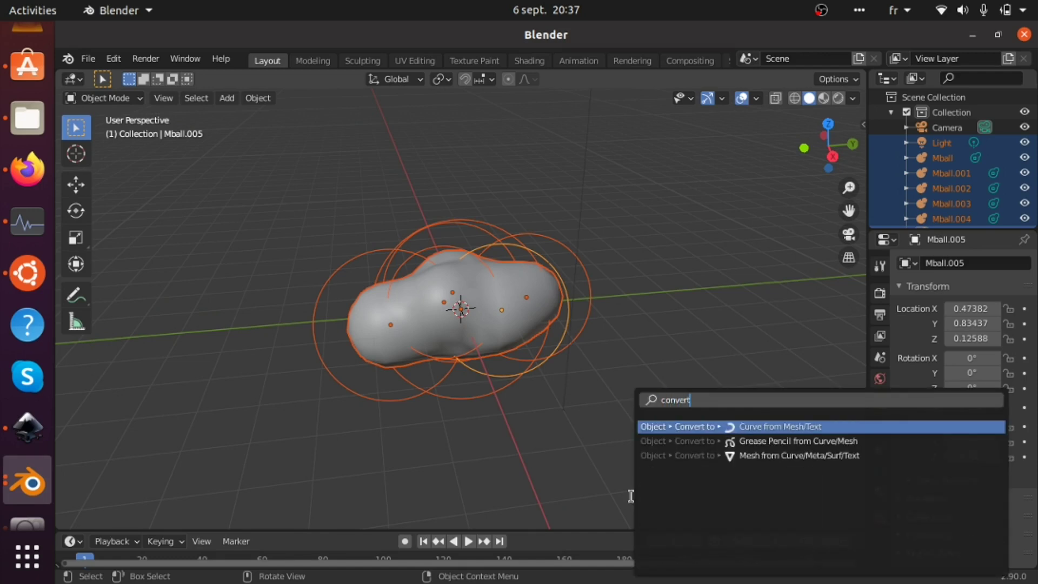
{"action": "key", "text": "Down"}
{"action": "key", "text": "Down"}
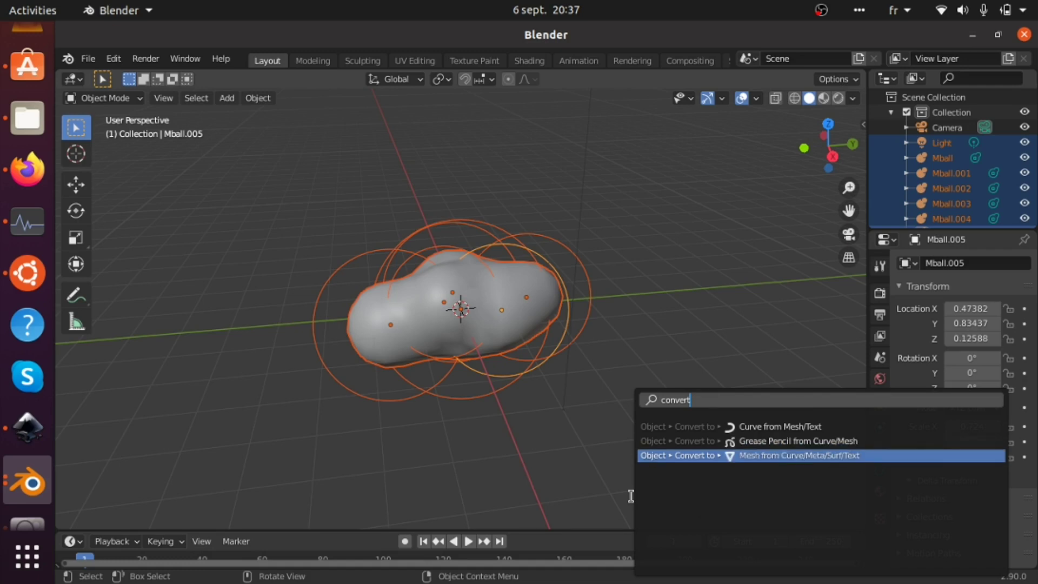
{"action": "key", "text": "Return"}
{"action": "key", "text": "Tab"}
{"action": "left_click_drag", "start_coordinate": [312, 188], "coordinate": [576, 359]}
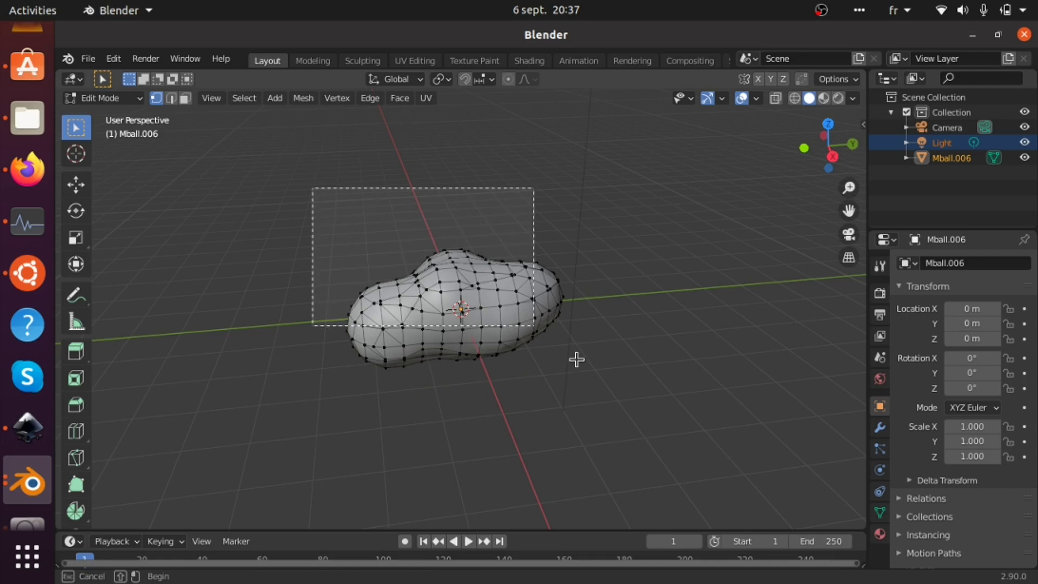
{"action": "key", "text": "Tab"}
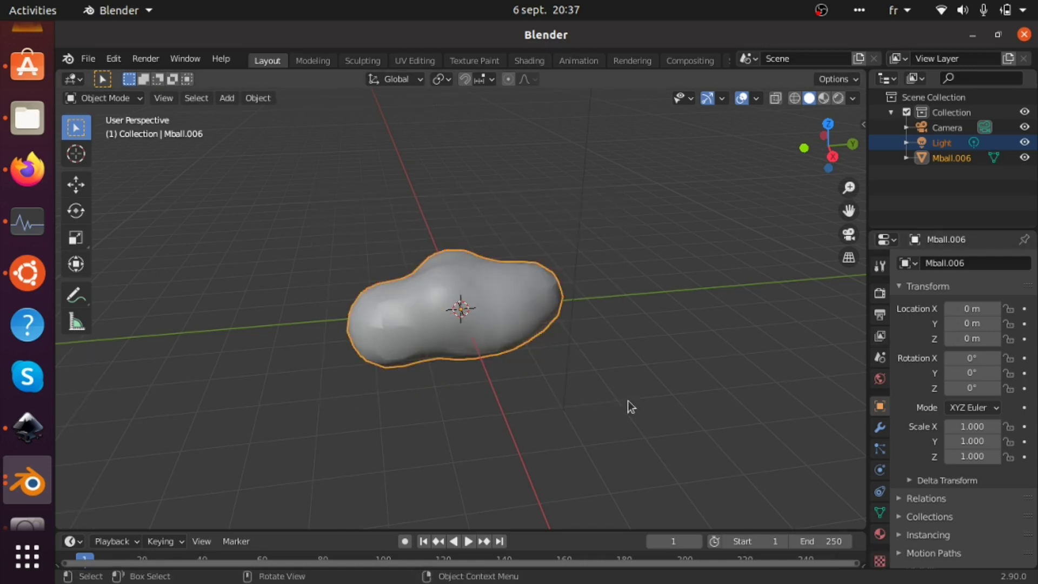
- Add a Subdivision Surface modifier to the cloud mesh, set its viewport levels to 4, and apply it
{"action": "left_click", "coordinate": [880, 427]}
{"action": "left_click", "coordinate": [931, 262]}
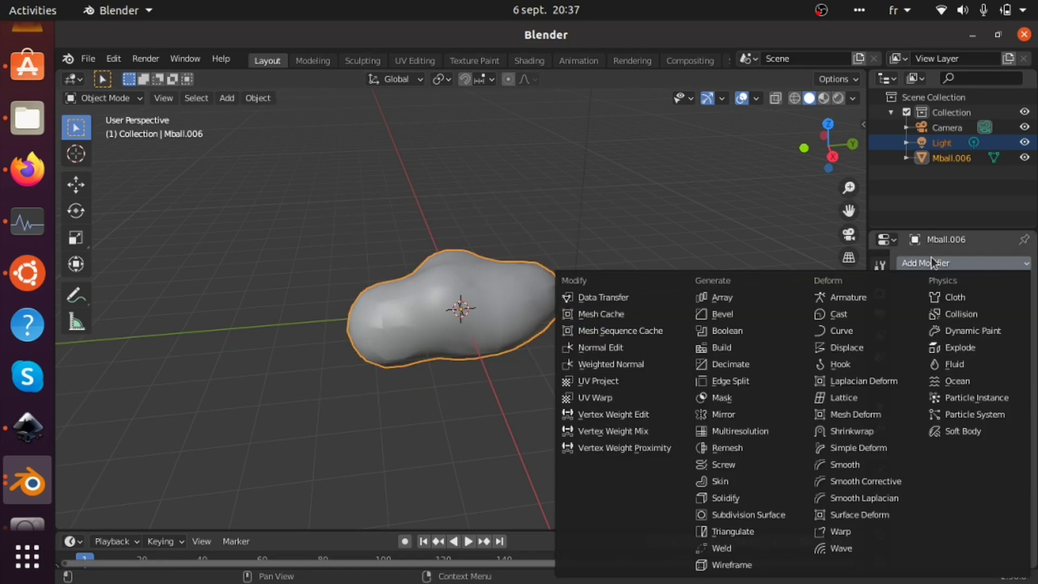
{"action": "left_click", "coordinate": [745, 515]}
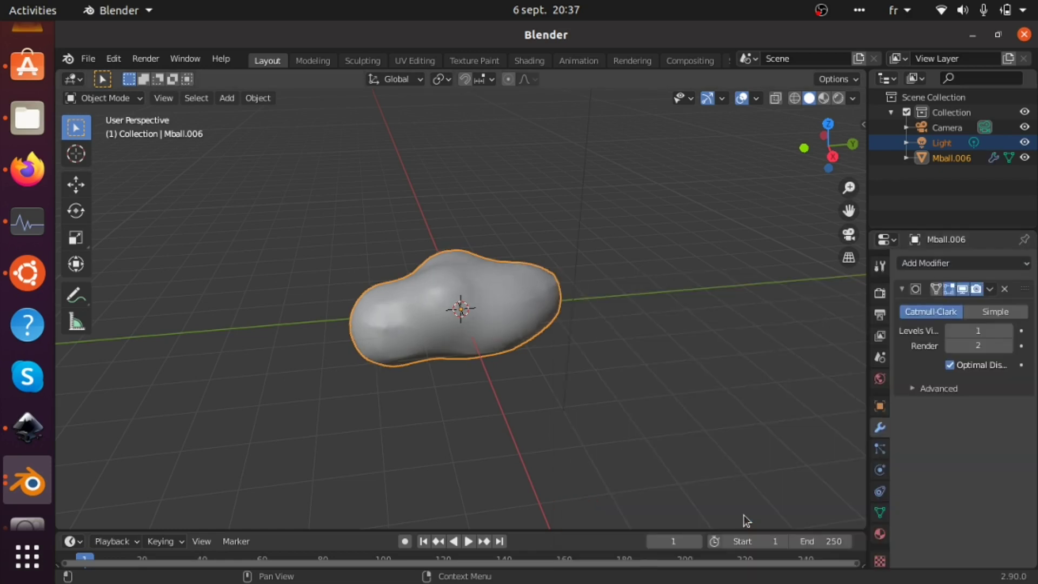
{"action": "left_click", "coordinate": [976, 327]}
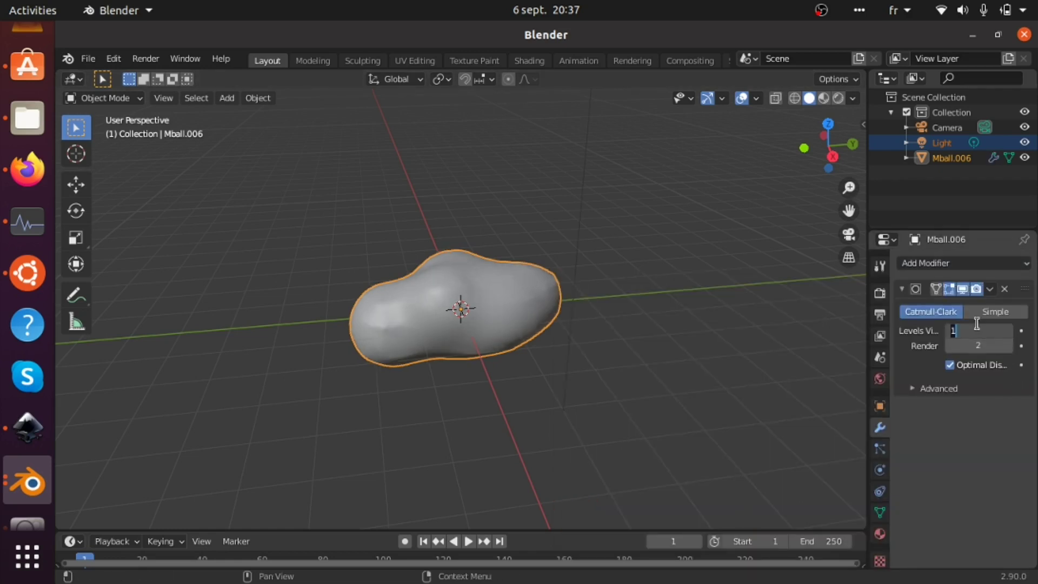
{"action": "key", "text": "Return"}
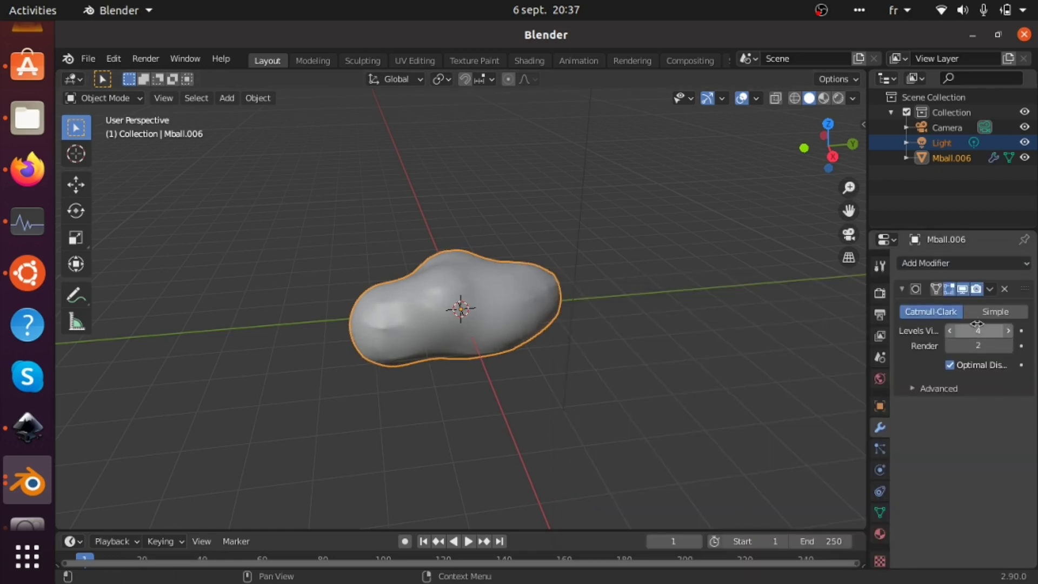
{"action": "left_click", "coordinate": [989, 288]}
{"action": "left_click", "coordinate": [944, 304]}
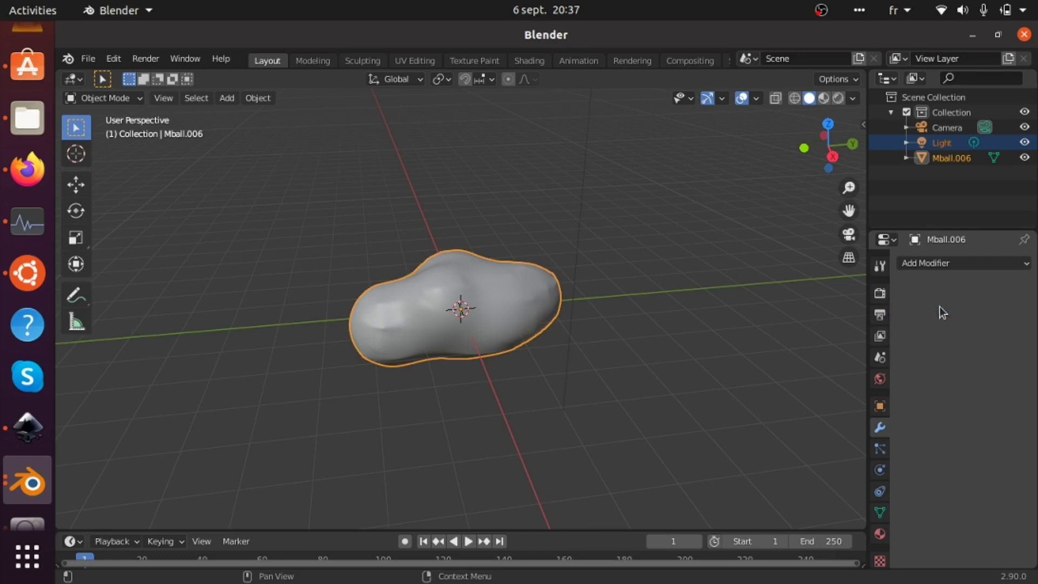
{"action": "key", "text": "Tab"}
{"action": "key", "text": "Tab"}
- Add a Displace modifier with a new texture to the cloud mesh and open that texture's settings
{"action": "middle_click_drag", "start_coordinate": [327, 301], "coordinate": [755, 325]}
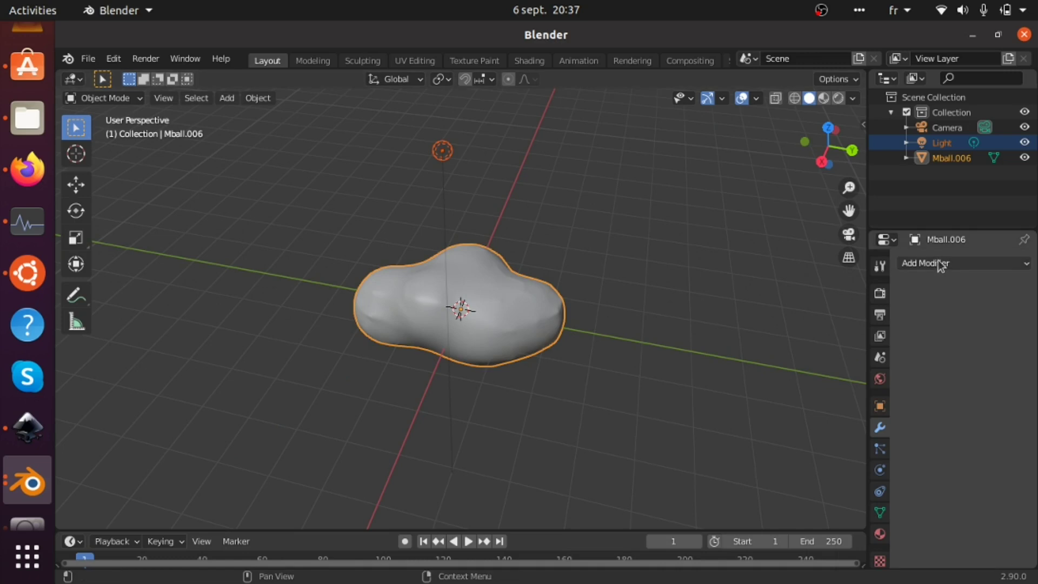
{"action": "left_click", "coordinate": [939, 261]}
{"action": "left_click", "coordinate": [848, 348]}
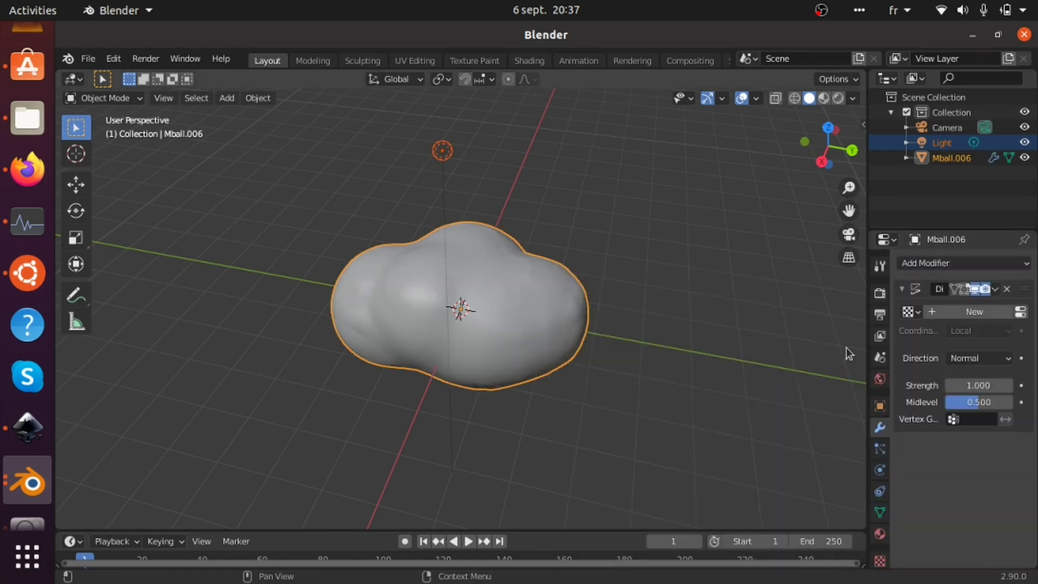
{"action": "left_click", "coordinate": [948, 313]}
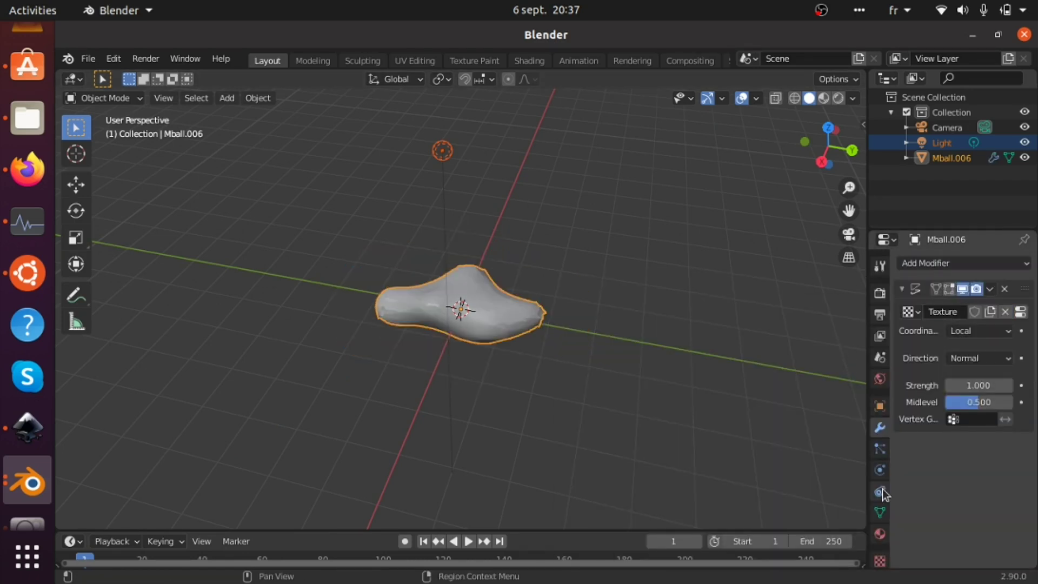
{"action": "scroll", "coordinate": [883, 487], "scroll_direction": "down", "scroll_amount": 1}
{"action": "left_click", "coordinate": [880, 551]}
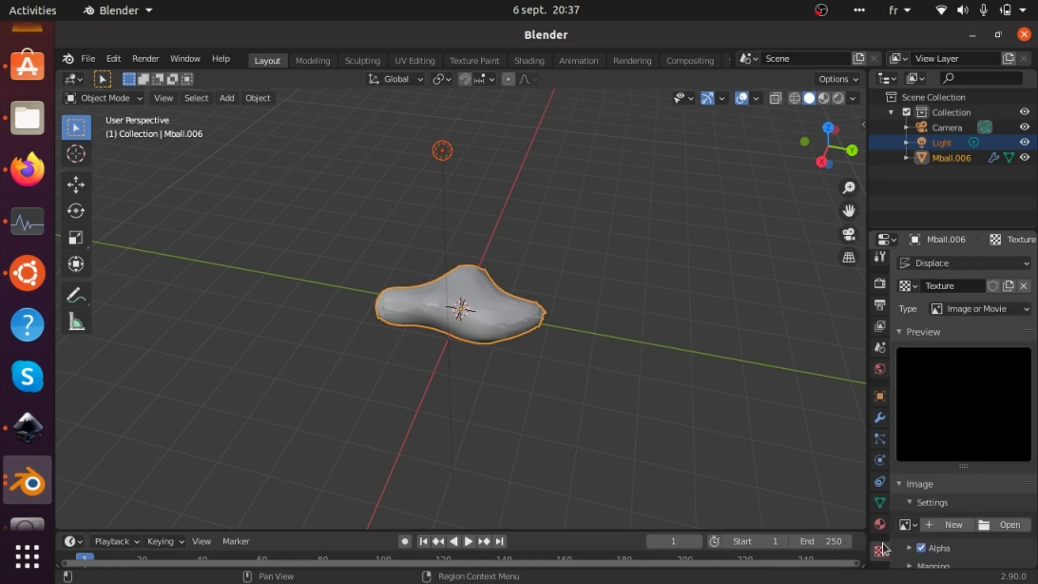
- Change the displacement texture's type to Clouds and inspect the displaced cloud from several angles
{"action": "left_click", "coordinate": [959, 315]}
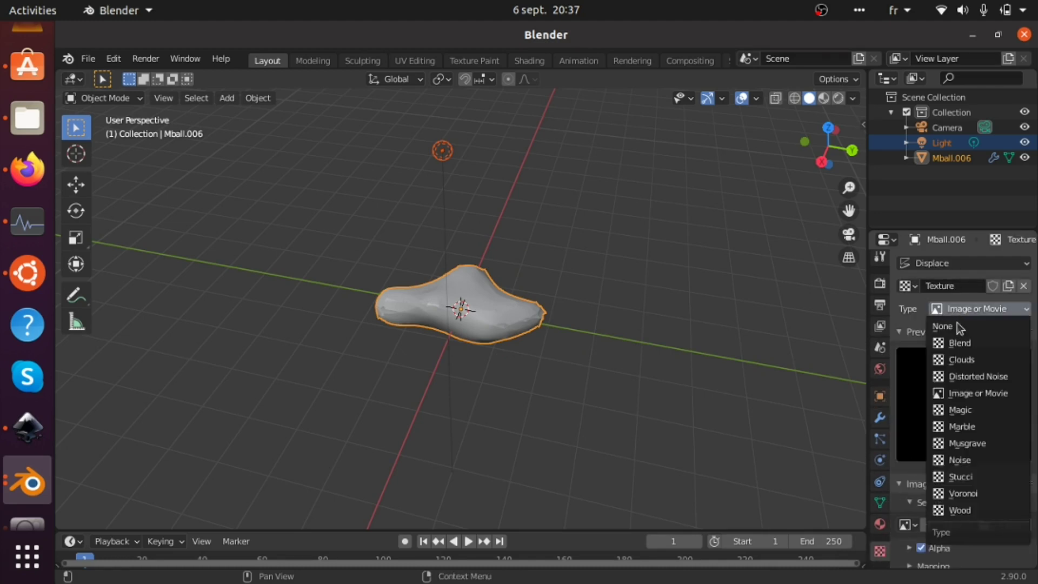
{"action": "left_click", "coordinate": [959, 359]}
{"action": "scroll", "coordinate": [923, 264], "scroll_direction": "down", "scroll_amount": 3}
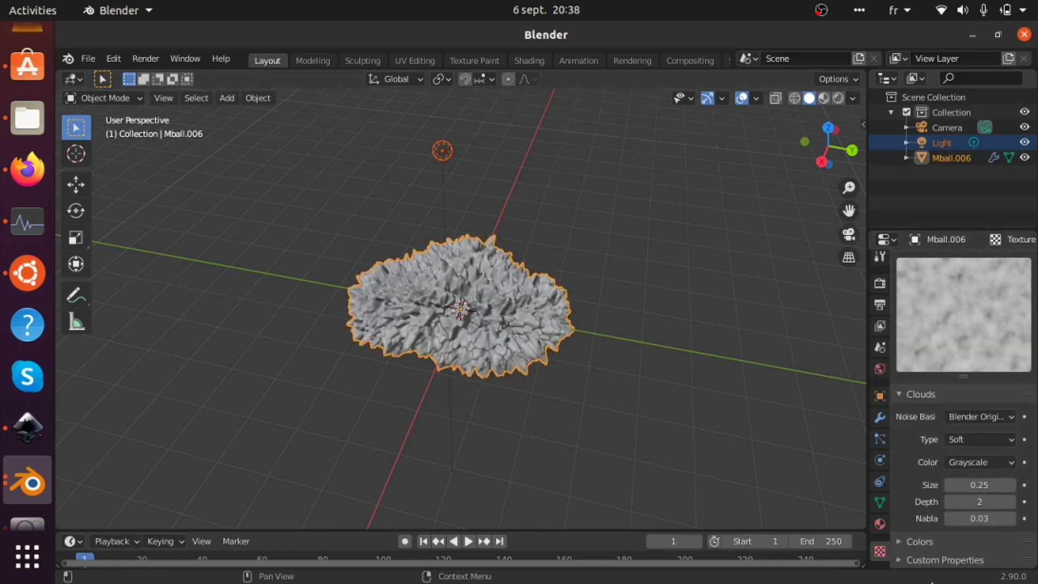
{"action": "key", "text": "KP_Decimal"}
{"action": "scroll", "coordinate": [606, 367], "scroll_direction": "up", "scroll_amount": 3}
{"action": "left_click", "coordinate": [606, 367]}
{"action": "middle_click_drag", "start_coordinate": [606, 366], "coordinate": [627, 339]}
{"action": "key", "text": "KP_Decimal"}
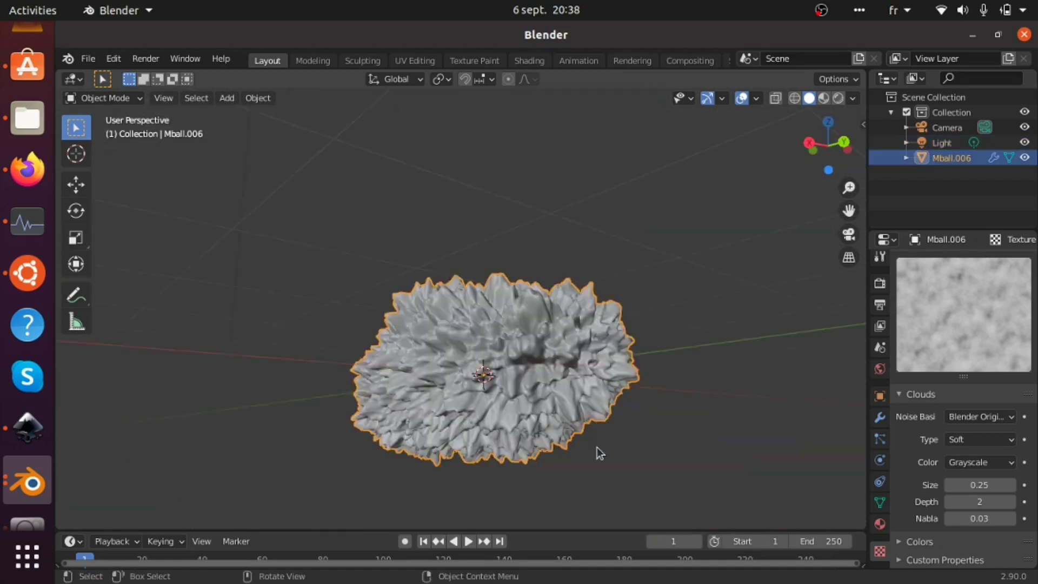
{"action": "middle_click_drag", "start_coordinate": [522, 397], "coordinate": [558, 445]}
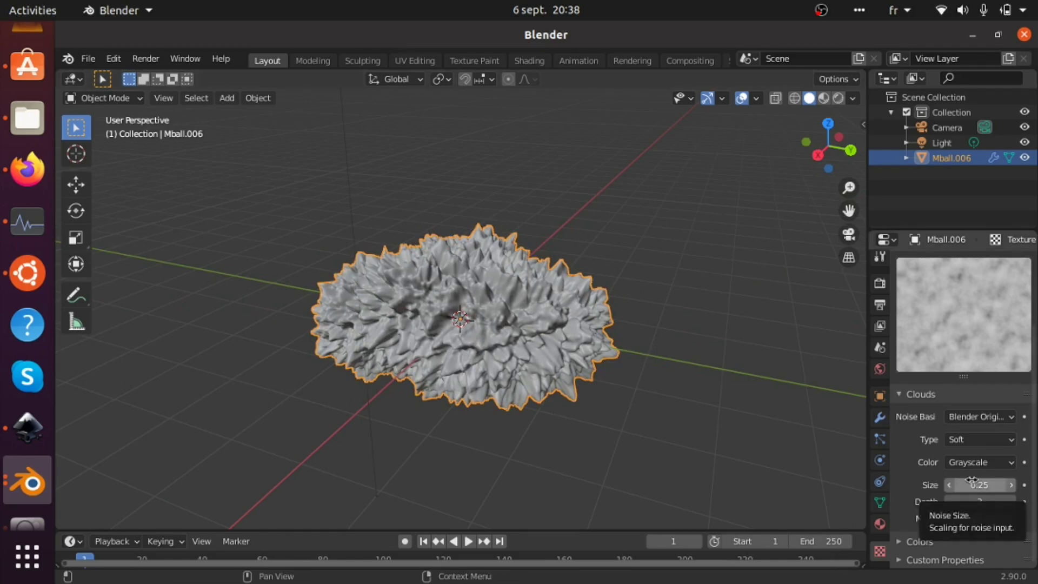
- Set the Clouds texture's size to 0.80 and its contrast to 0.800, checking the effect on the mesh
{"action": "left_click_drag", "start_coordinate": [979, 485], "coordinate": [1019, 485]}
{"action": "middle_click_drag", "start_coordinate": [608, 410], "coordinate": [578, 393]}
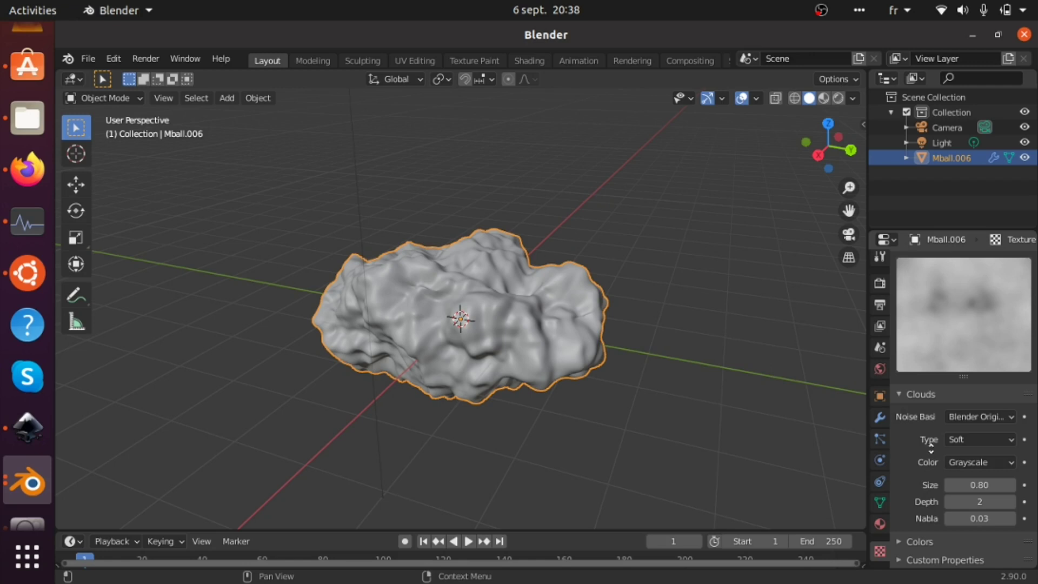
{"action": "left_click", "coordinate": [919, 541]}
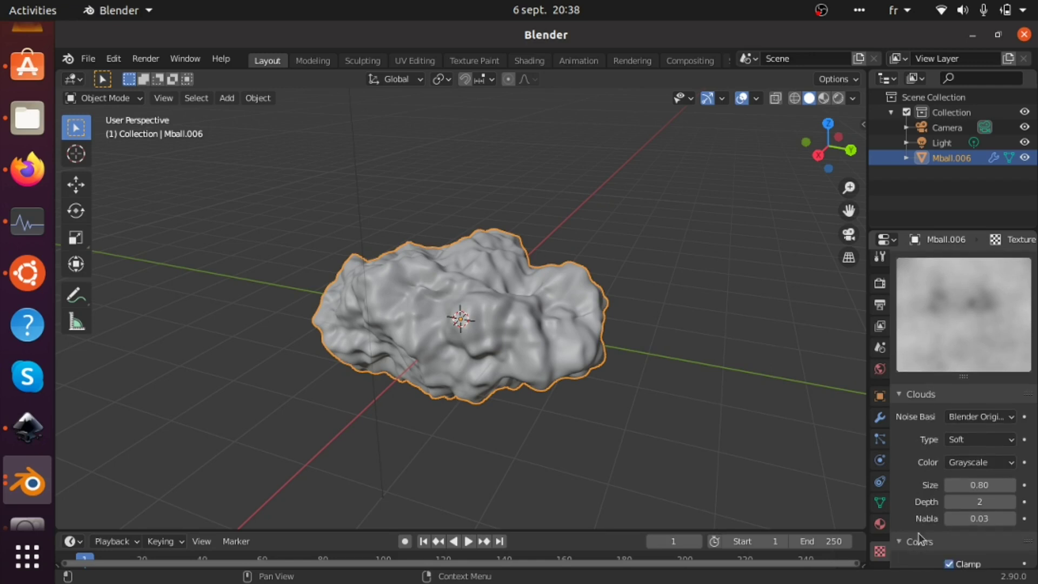
{"action": "scroll", "coordinate": [902, 360], "scroll_direction": "down", "scroll_amount": 5}
{"action": "scroll", "coordinate": [903, 359], "scroll_direction": "down", "scroll_amount": 2}
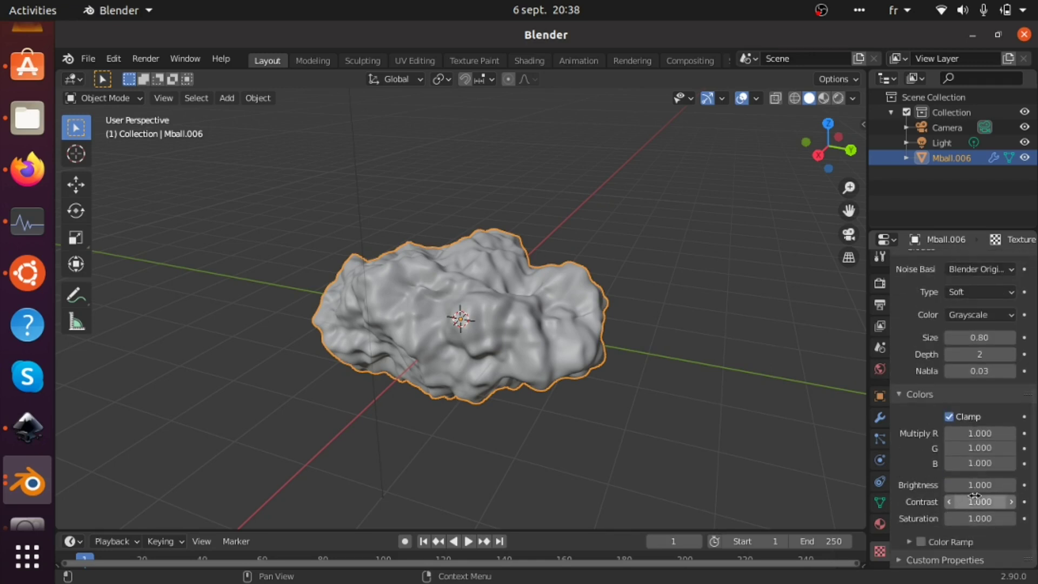
{"action": "mouse_move", "coordinate": [973, 502]}
{"action": "left_mouse_down"}
{"action": "mouse_move", "coordinate": [1036, 501]}
{"action": "mouse_move", "coordinate": [968, 502]}
{"action": "left_mouse_up"}
{"action": "middle_click_drag", "start_coordinate": [617, 419], "coordinate": [686, 392]}
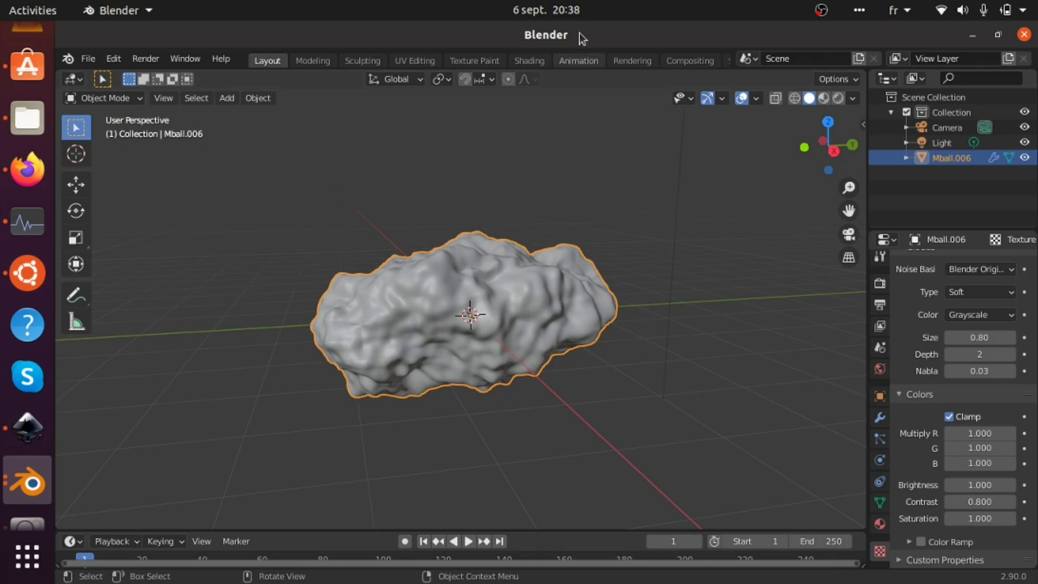
- Switch to the Shading workspace and create a new material for the cloud mesh
{"action": "left_click", "coordinate": [528, 60]}
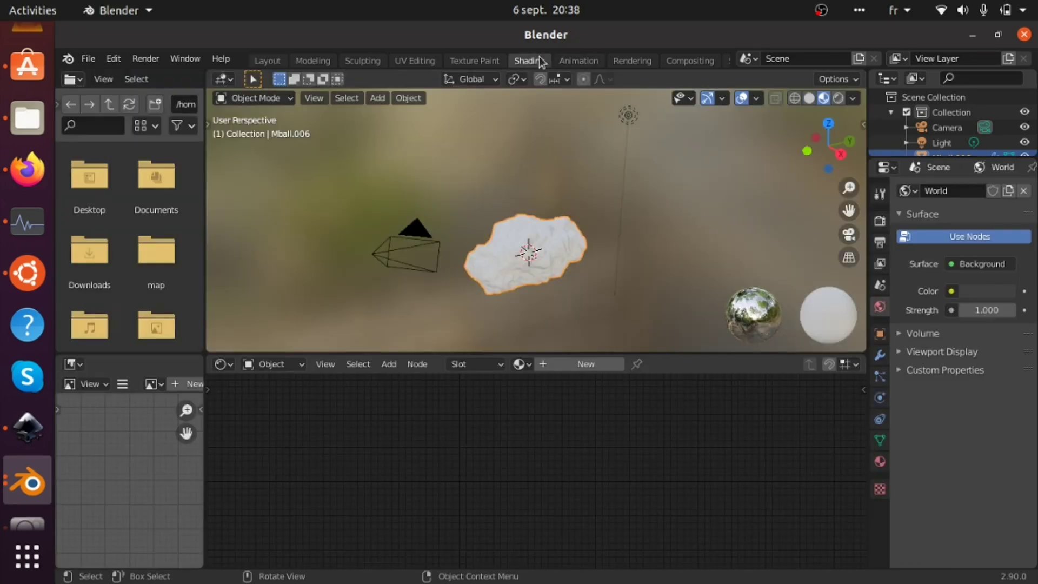
{"action": "middle_click_drag", "start_coordinate": [573, 233], "coordinate": [572, 373]}
{"action": "scroll", "coordinate": [534, 268], "scroll_direction": "up", "scroll_amount": 2}
{"action": "left_click", "coordinate": [573, 366]}
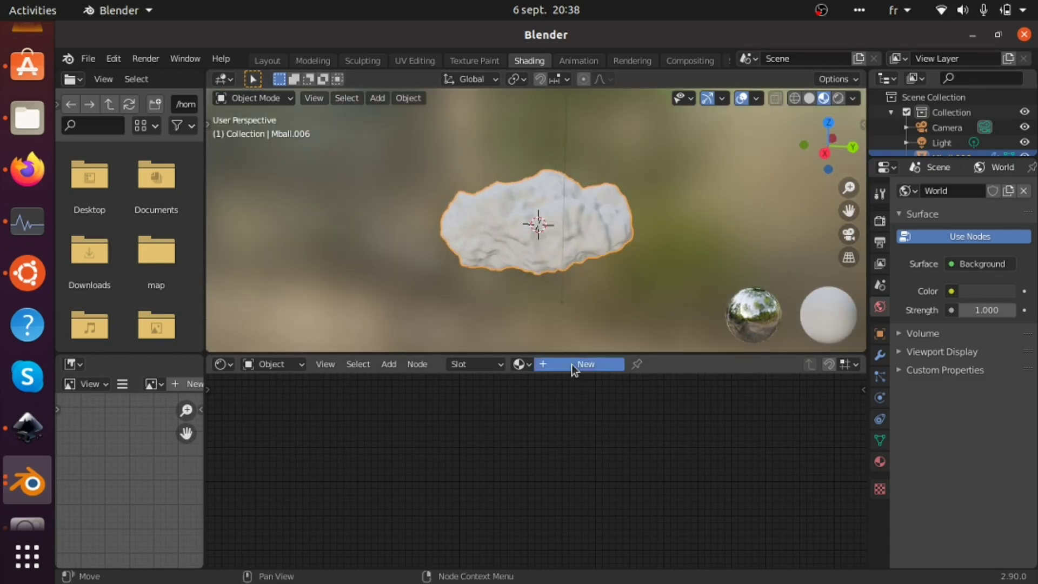
{"action": "middle_click_drag", "start_coordinate": [760, 428], "coordinate": [752, 478]}
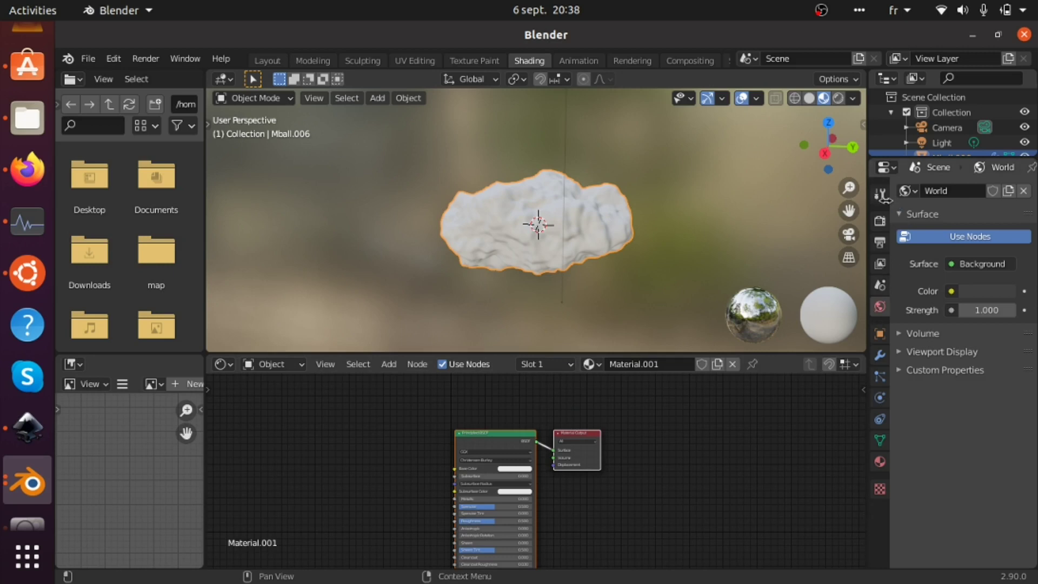
- Set the render engine to Cycles and display the viewport in Rendered shading
{"action": "left_click", "coordinate": [879, 221]}
{"action": "left_click", "coordinate": [988, 190]}
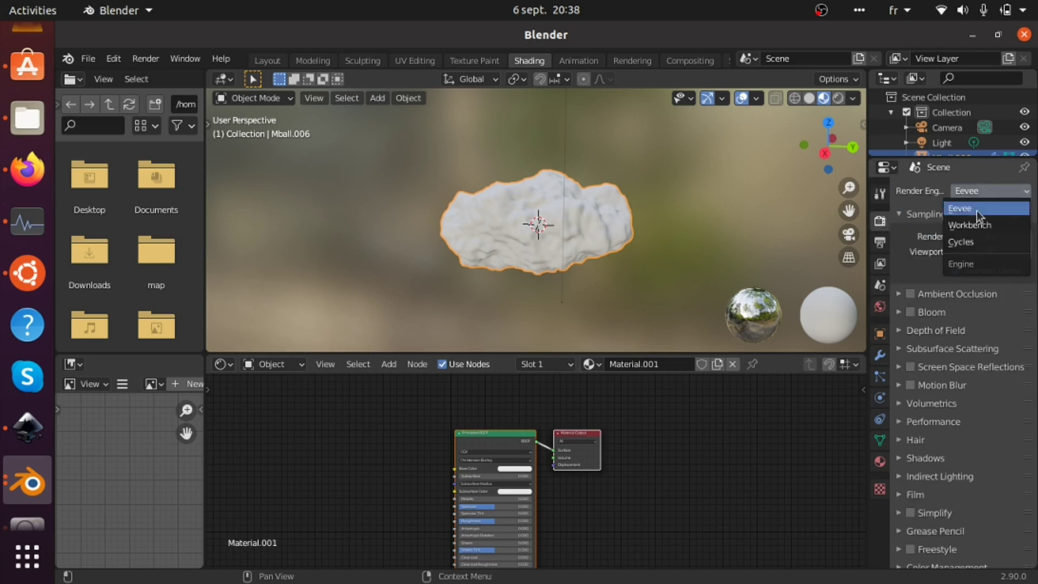
{"action": "left_click", "coordinate": [968, 241]}
{"action": "key", "text": "z"}
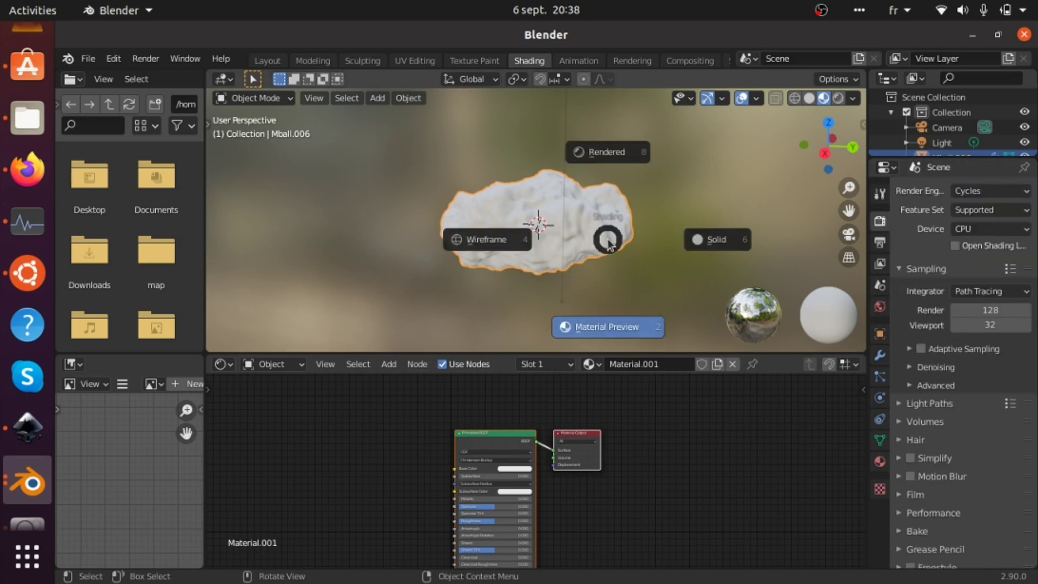
{"action": "key", "text": "r"}
{"action": "scroll", "coordinate": [609, 245], "scroll_direction": "up", "scroll_amount": 3}
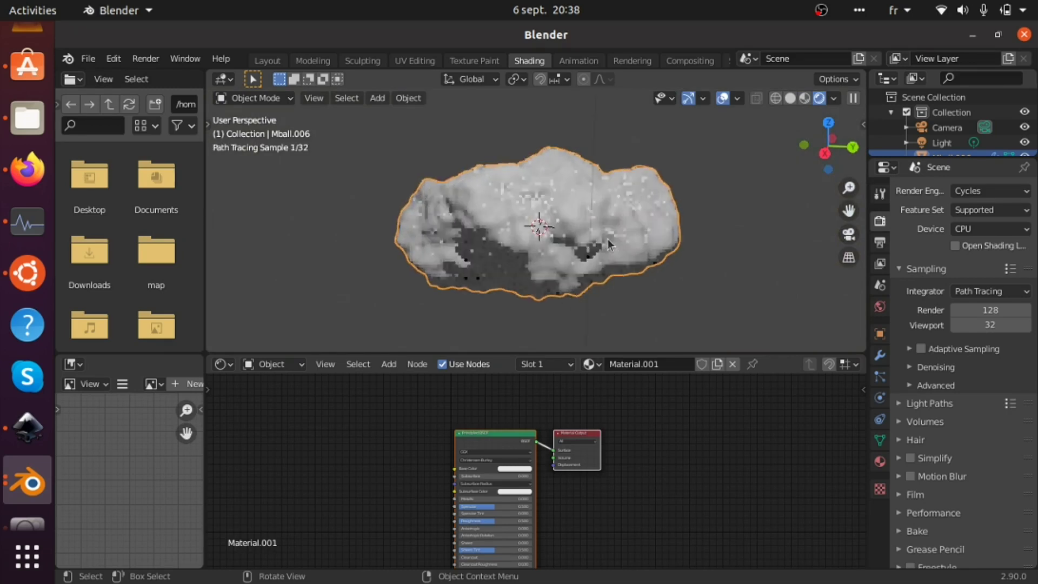
{"action": "mouse_move", "coordinate": [609, 244]}
{"action": "middle_mouse_down"}
{"action": "mouse_move", "coordinate": [650, 274]}
{"action": "mouse_move", "coordinate": [627, 240]}
{"action": "middle_mouse_up"}
{"action": "scroll", "coordinate": [627, 240], "scroll_direction": "down", "scroll_amount": 4}
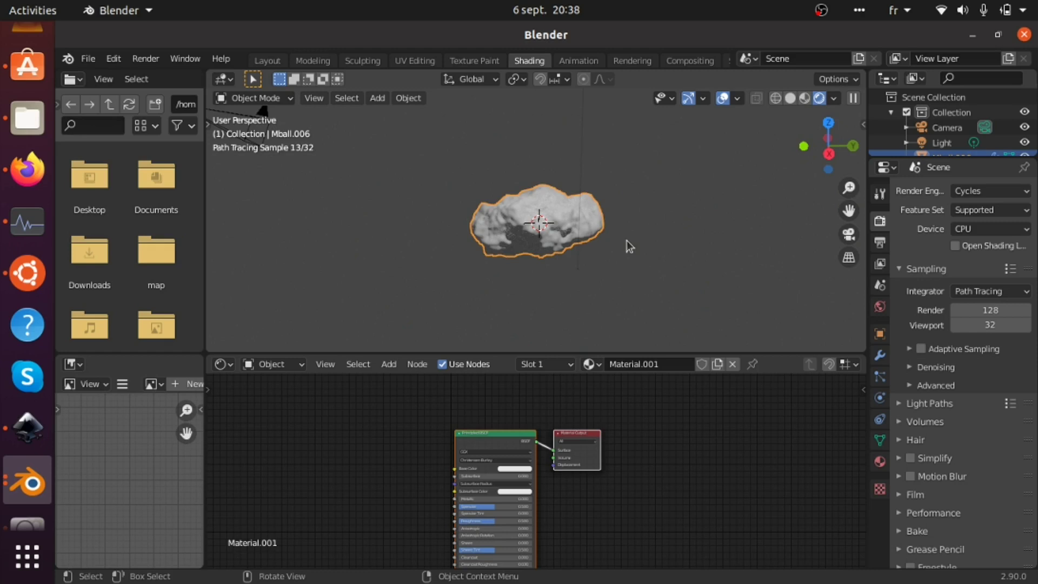
- Move the light by about 0.67 m in X, 1.69 m in Y and -1.83 m in Z, and reselect the cloud
{"action": "left_click", "coordinate": [583, 143]}
{"action": "key", "text": "g"}
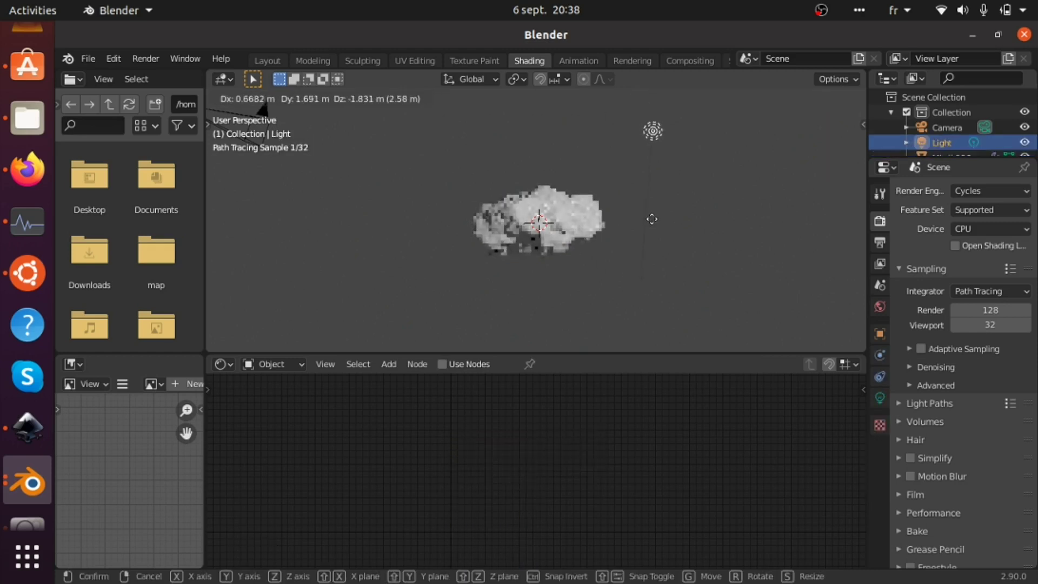
{"action": "left_click", "coordinate": [654, 162]}
{"action": "left_click", "coordinate": [596, 237]}
{"action": "left_click", "coordinate": [650, 126]}
{"action": "left_click", "coordinate": [592, 195]}
- Delete the Principled BSDF node from the cloud's material
{"action": "left_click", "coordinate": [491, 436]}
{"action": "middle_click_drag", "start_coordinate": [452, 497], "coordinate": [489, 434]}
{"action": "scroll", "coordinate": [490, 434], "scroll_direction": "up", "scroll_amount": 4}
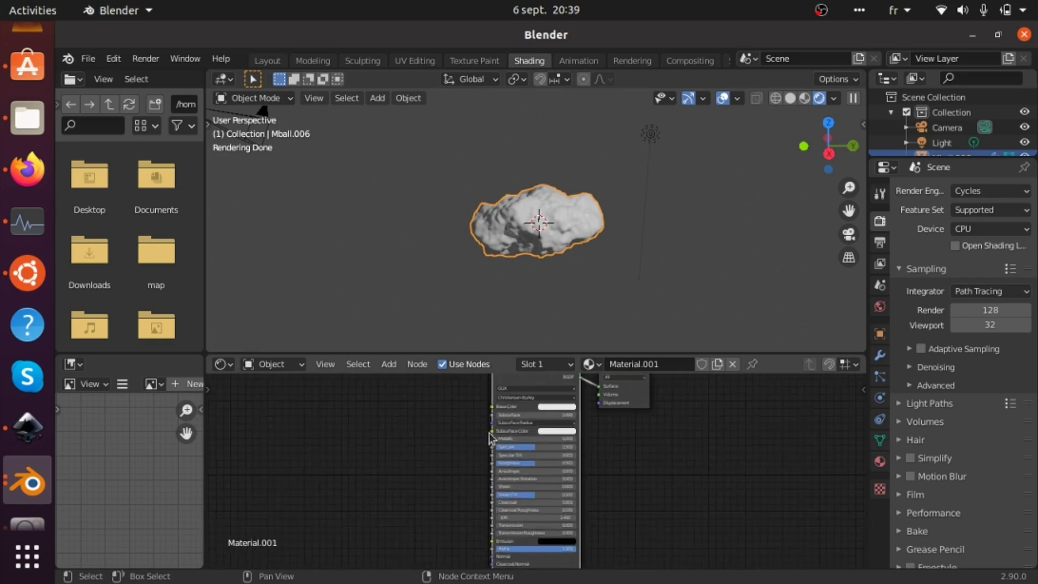
{"action": "middle_click_drag", "start_coordinate": [393, 487], "coordinate": [405, 562]}
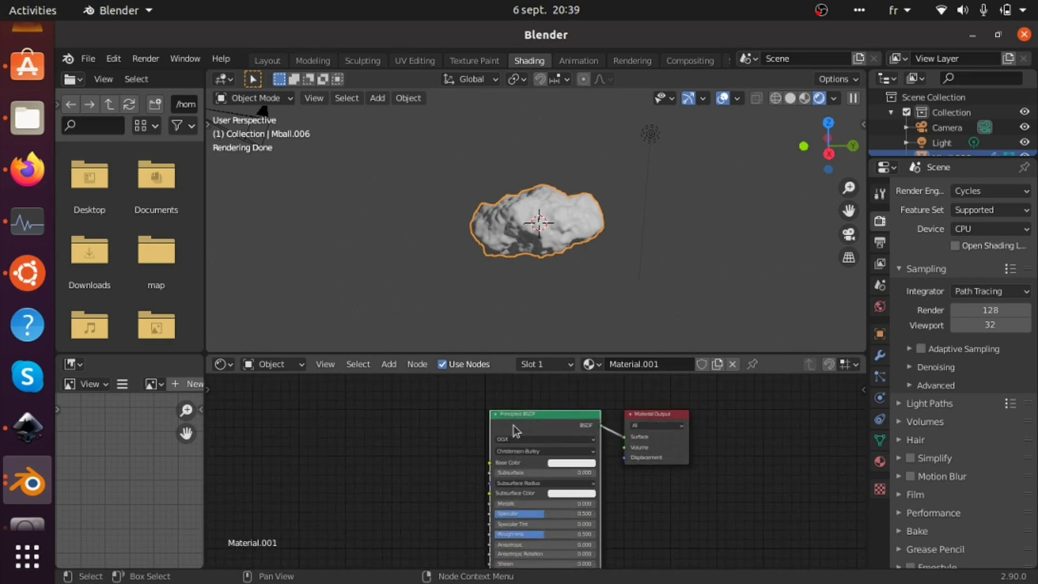
{"action": "key", "text": "x"}
- Add a Principled Volume node and connect its output to the Volume input of the Material Output node
{"action": "key", "text": "shift+a"}
{"action": "left_click", "coordinate": [467, 404]}
{"action": "type", "text": "volu"}
{"action": "key", "text": "Down"}
{"action": "key", "text": "Down"}
{"action": "key", "text": "Up"}
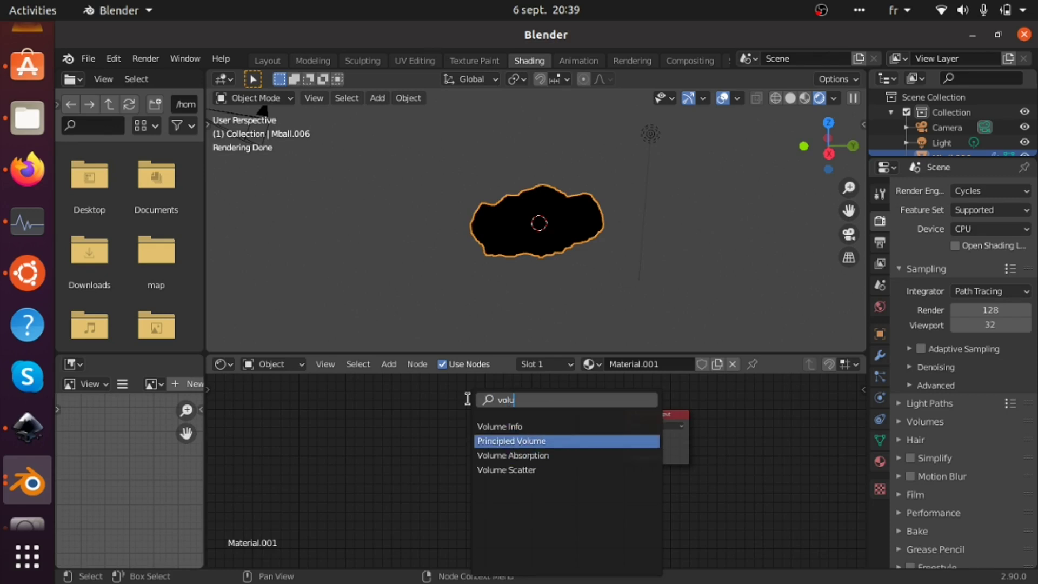
{"action": "key", "text": "Return"}
{"action": "left_click", "coordinate": [467, 399]}
{"action": "mouse_move", "coordinate": [567, 415]}
{"action": "left_mouse_down"}
{"action": "mouse_move", "coordinate": [646, 454]}
{"action": "mouse_move", "coordinate": [561, 422]}
{"action": "left_mouse_up"}
{"action": "left_click_drag", "start_coordinate": [582, 430], "coordinate": [586, 488]}
{"action": "left_click_drag", "start_coordinate": [590, 425], "coordinate": [627, 449]}
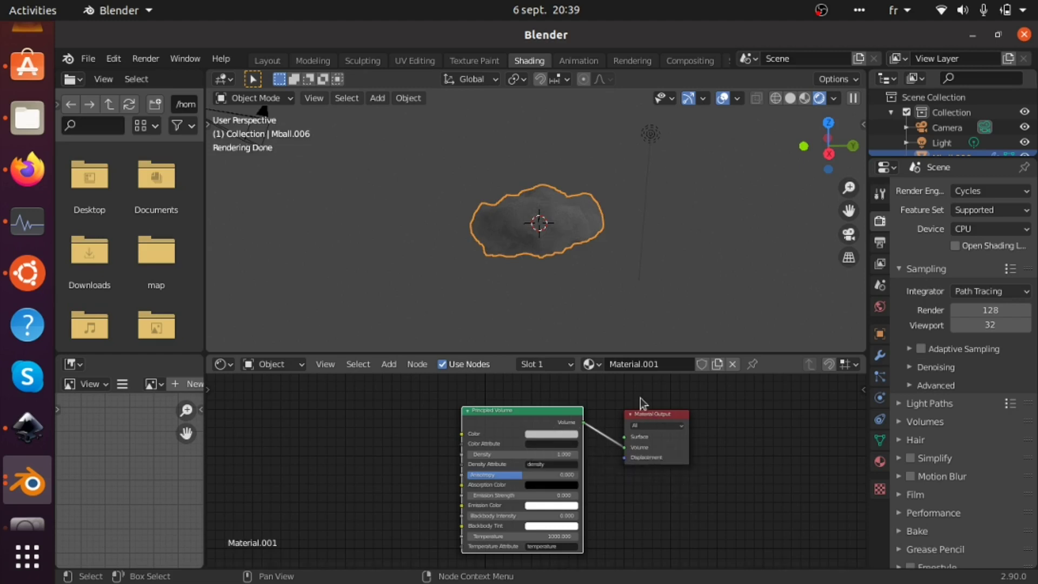
- Duplicate the light to the opposite, negative-Y side of the cloud and set the copy's power to 2000 W
{"action": "mouse_move", "coordinate": [622, 192]}
{"action": "middle_mouse_down"}
{"action": "mouse_move", "coordinate": [570, 207]}
{"action": "mouse_move", "coordinate": [633, 194]}
{"action": "middle_mouse_up"}
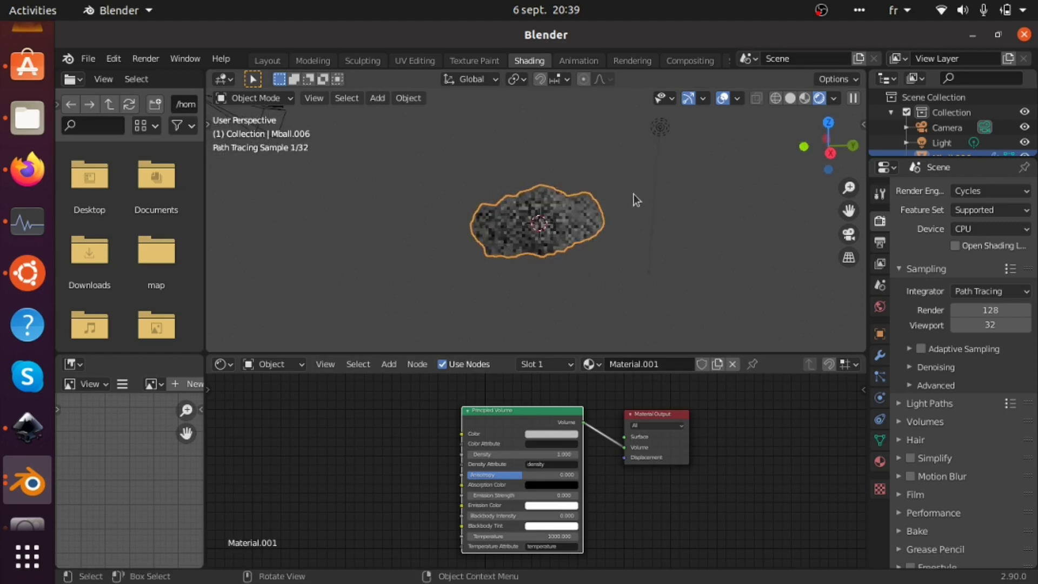
{"action": "left_click", "coordinate": [654, 132]}
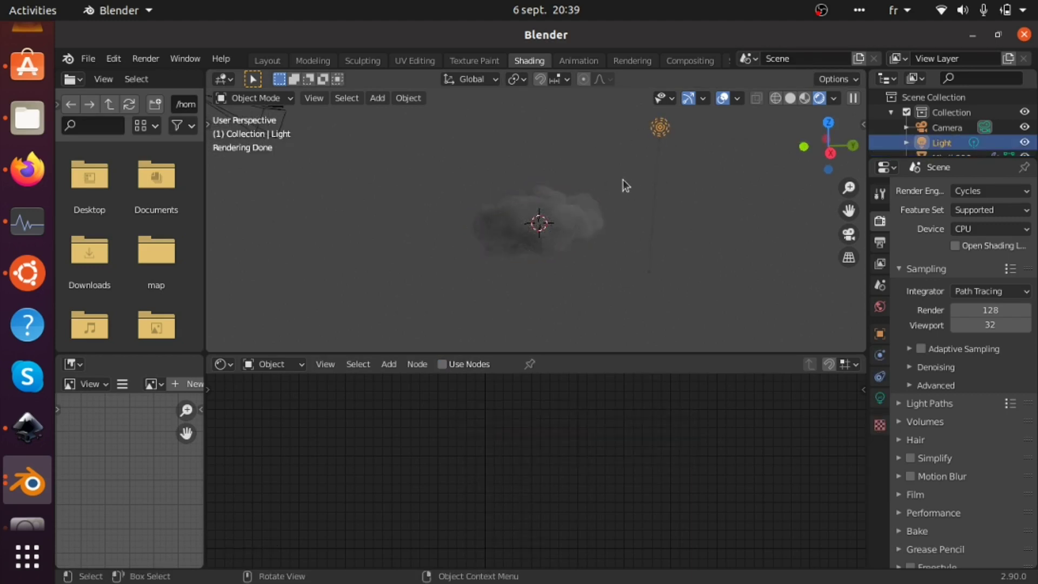
{"action": "key", "text": "shift+d"}
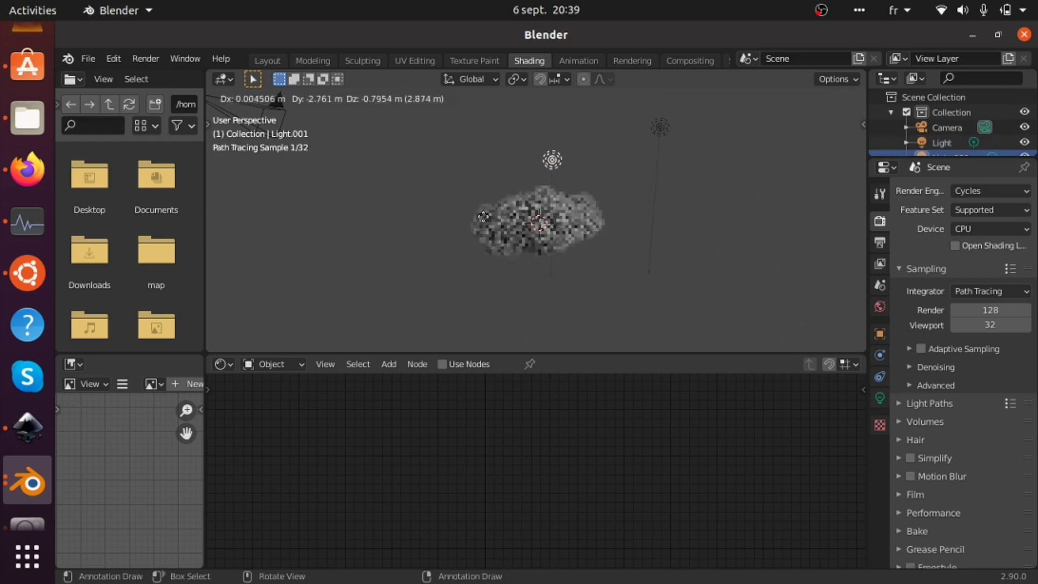
{"action": "left_click", "coordinate": [378, 262]}
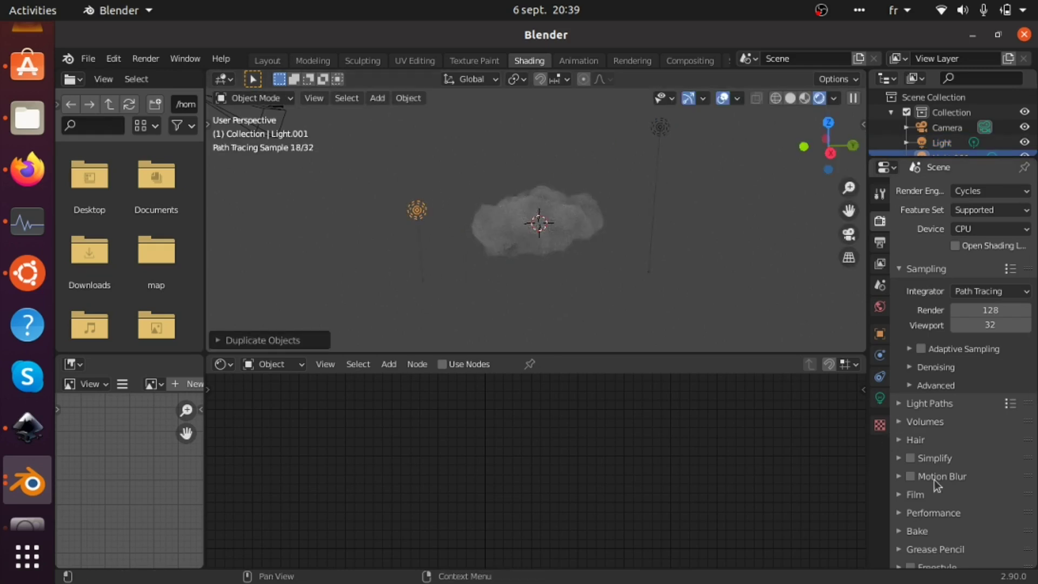
{"action": "left_click", "coordinate": [879, 398]}
{"action": "left_click", "coordinate": [976, 288]}
{"action": "type", "text": "2000"}
{"action": "key", "text": "Return"}
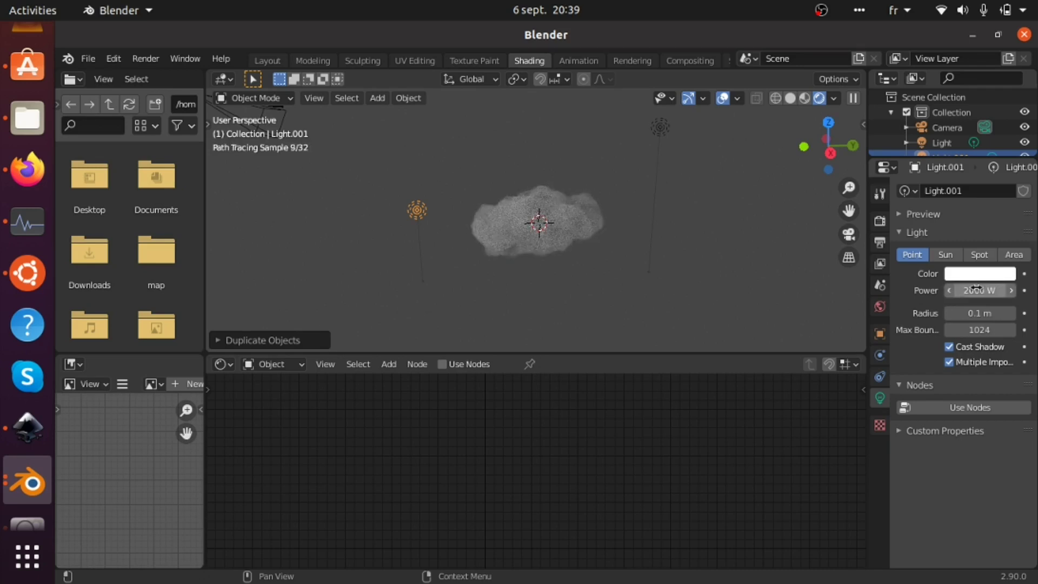
- Check the original light's settings, and reselect the cloud to bring up its Principled Volume node
{"action": "middle_click_drag", "start_coordinate": [623, 251], "coordinate": [604, 272]}
{"action": "left_click", "coordinate": [641, 174]}
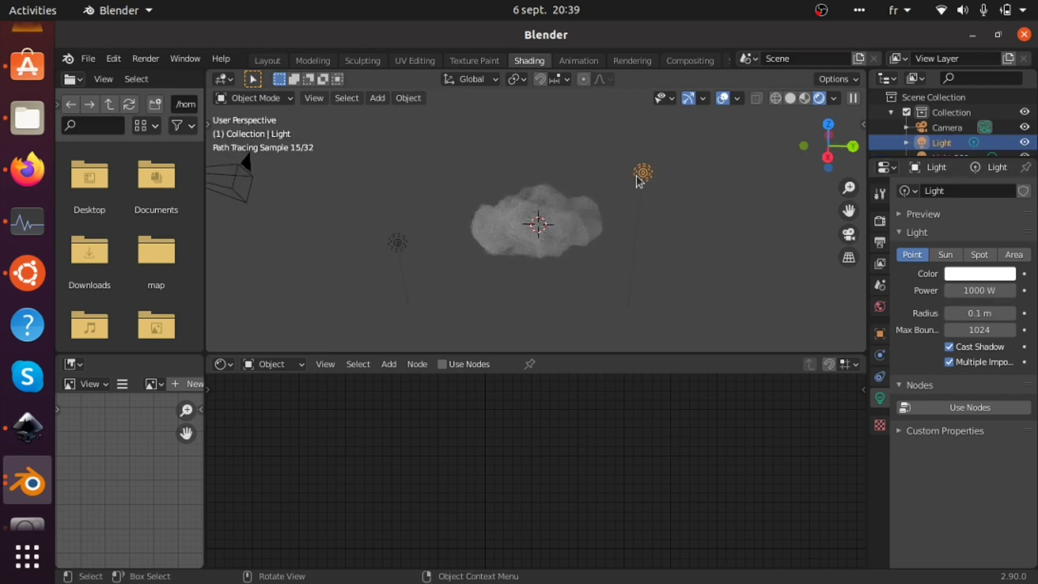
{"action": "left_click", "coordinate": [548, 232]}
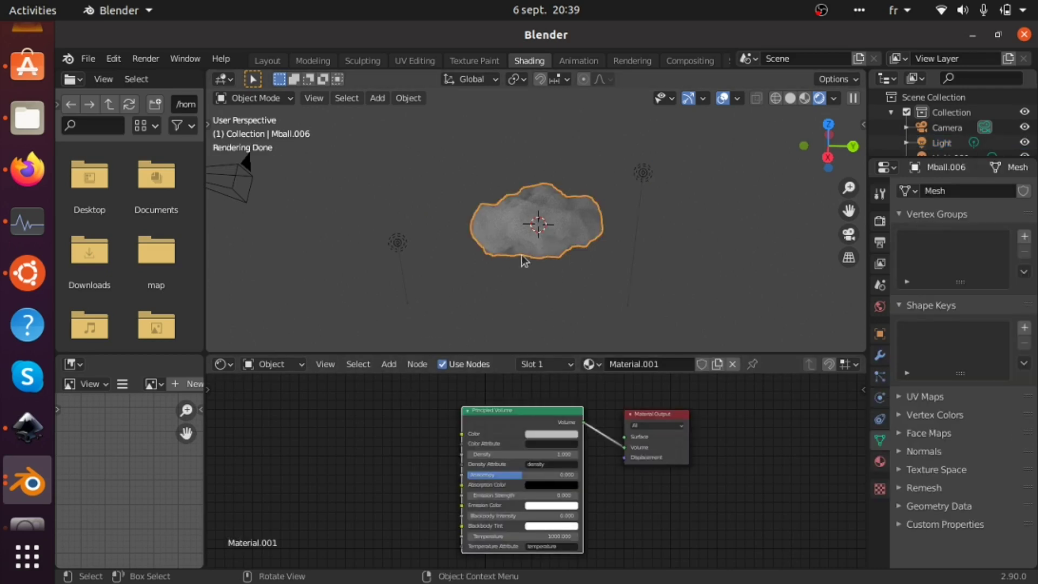
{"action": "scroll", "coordinate": [521, 255], "scroll_direction": "up", "scroll_amount": 3}
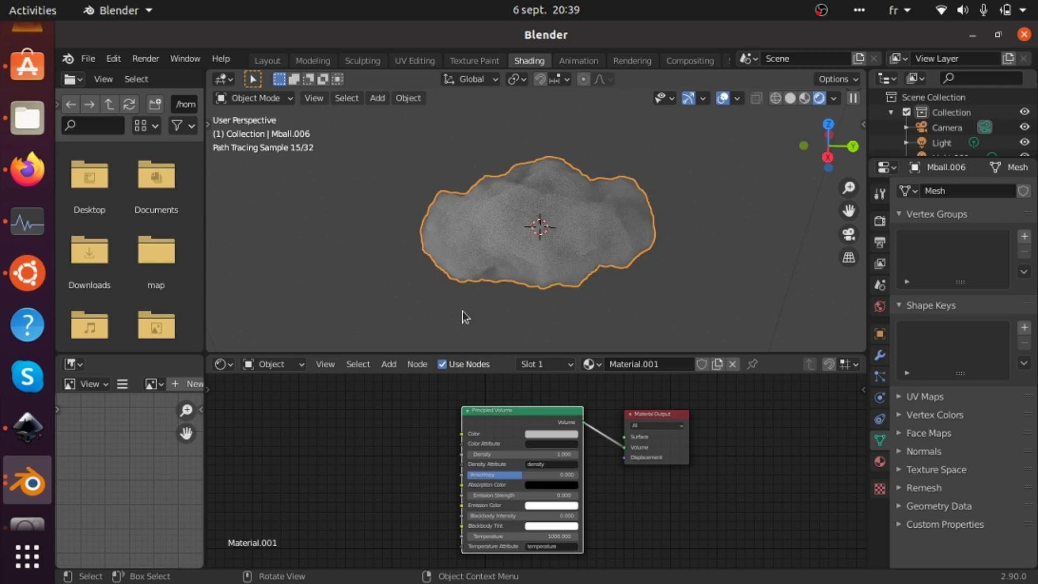
{"action": "scroll", "coordinate": [479, 419], "scroll_direction": "up", "scroll_amount": 5}
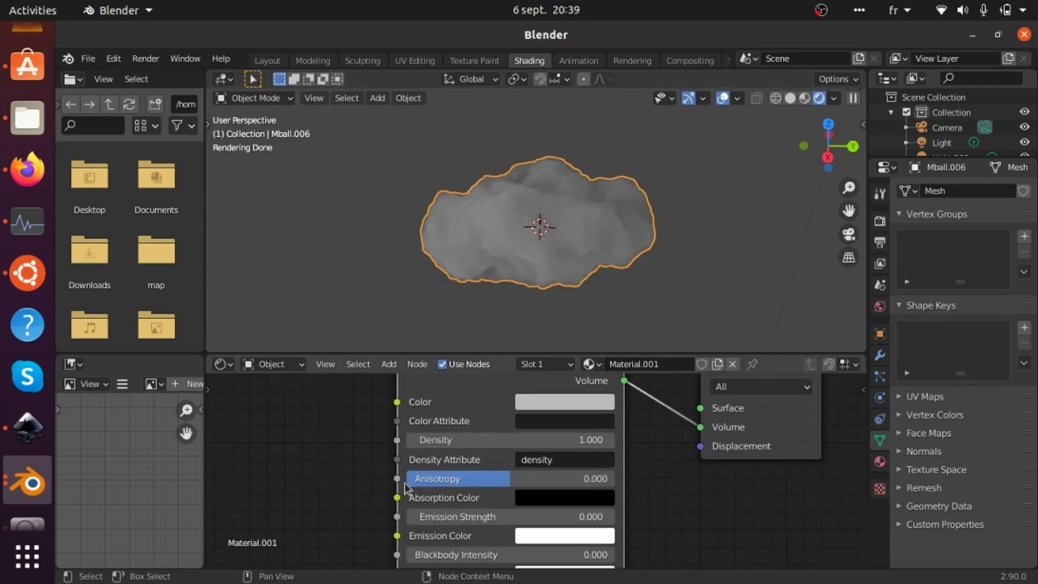
- Set the Principled Volume node's density to 25
{"action": "left_click", "coordinate": [460, 440]}
{"action": "type", "text": "25"}
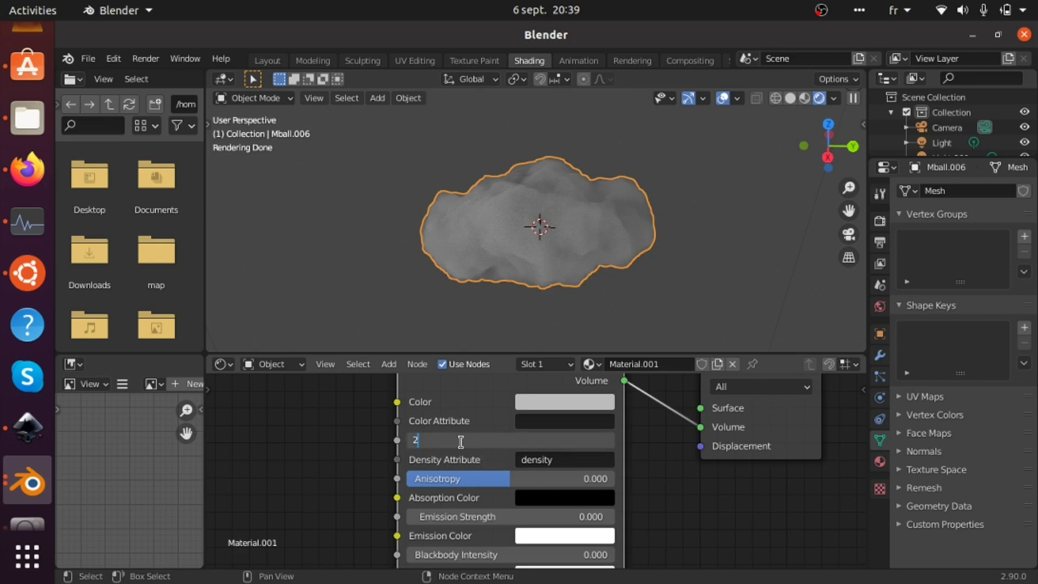
{"action": "key", "text": "Return"}
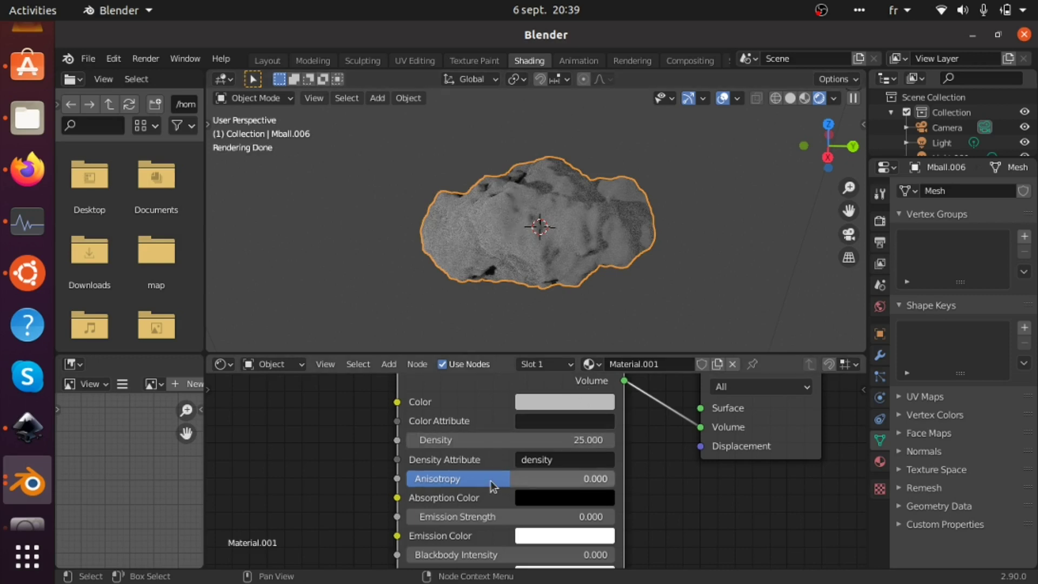
- Lower the Principled Volume node's density to 2
{"action": "left_click", "coordinate": [485, 438]}
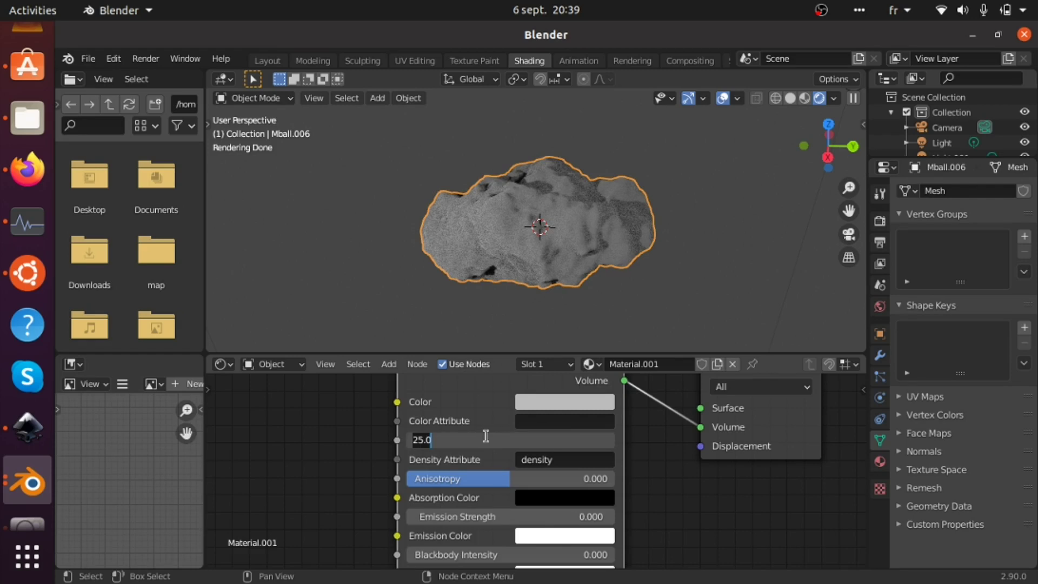
{"action": "type", "text": "2"}
{"action": "key", "text": "Return"}
{"action": "left_click", "coordinate": [485, 438]}
{"action": "key", "text": "BackSpace"}
{"action": "key", "text": "BackSpace"}
{"action": "key", "text": "BackSpace"}
{"action": "key", "text": "BackSpace"}
{"action": "key", "text": "Return"}
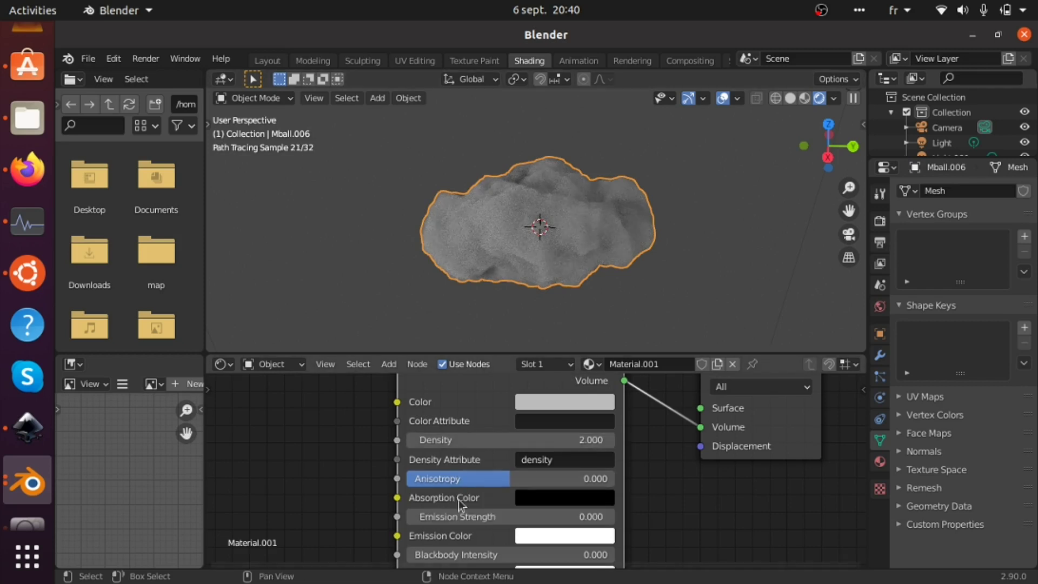
- Set the Principled Volume node's emission strength to 1
{"action": "scroll", "coordinate": [362, 486], "scroll_direction": "down", "scroll_amount": 5, "text": "ctrl"}
{"action": "scroll", "coordinate": [375, 514], "scroll_direction": "up", "scroll_amount": 2, "text": "ctrl"}
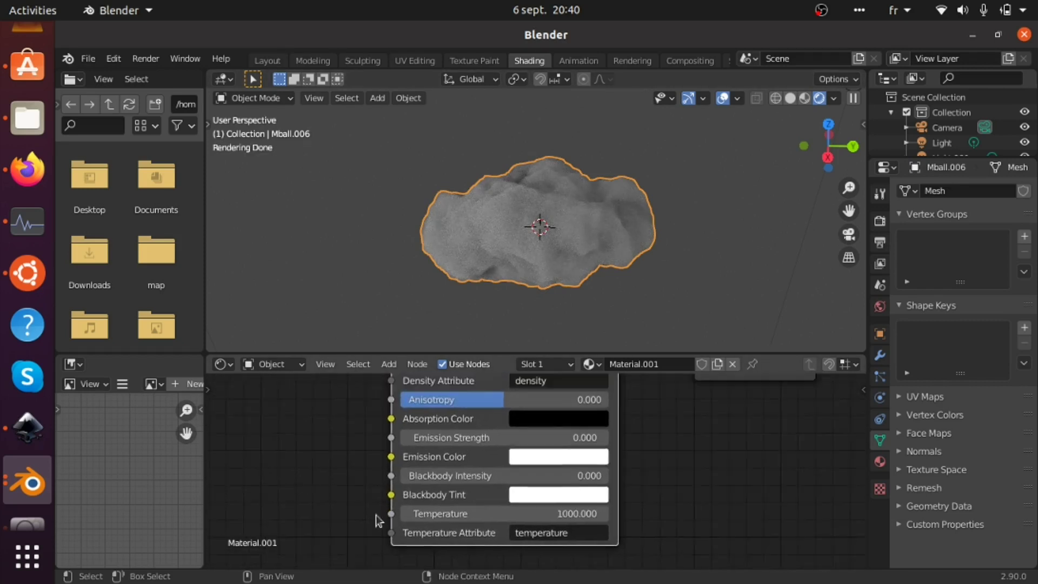
{"action": "left_click", "coordinate": [533, 444]}
{"action": "type", "text": "1"}
{"action": "key", "text": "Return"}
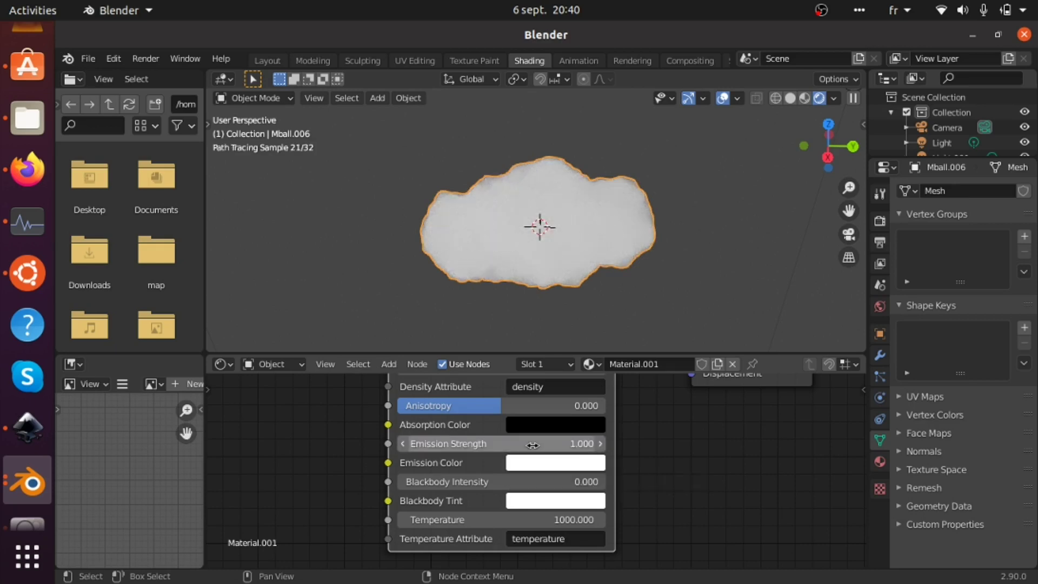
- Set the Principled Volume node's emission strength to 0
{"action": "left_click", "coordinate": [533, 445]}
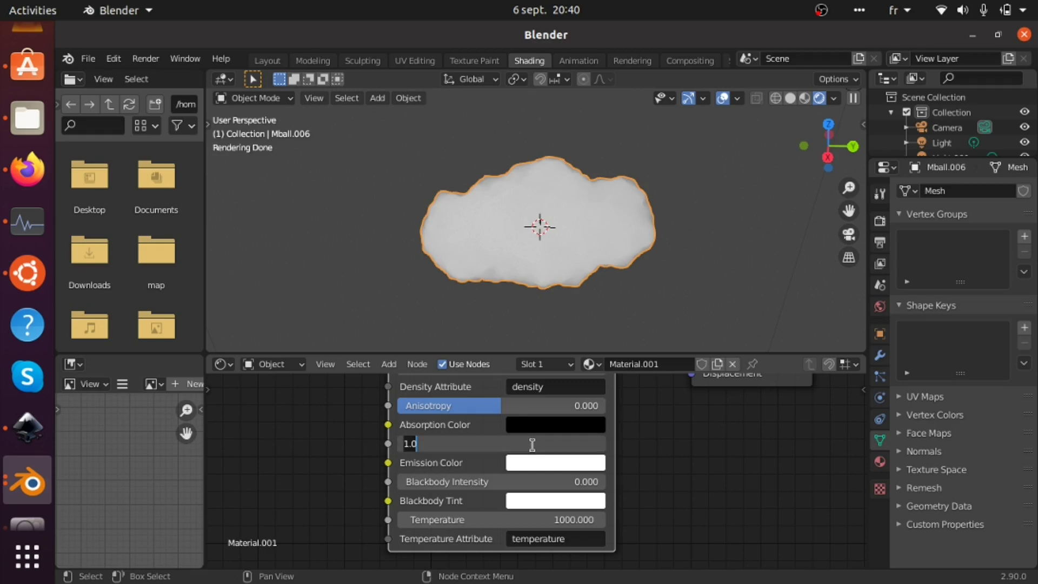
{"action": "type", "text": "0"}
{"action": "key", "text": "Return"}
- Try a magenta pink as the Principled Volume node's main color
{"action": "middle_click_drag", "start_coordinate": [498, 384], "coordinate": [453, 461]}
{"action": "left_click", "coordinate": [523, 401]}
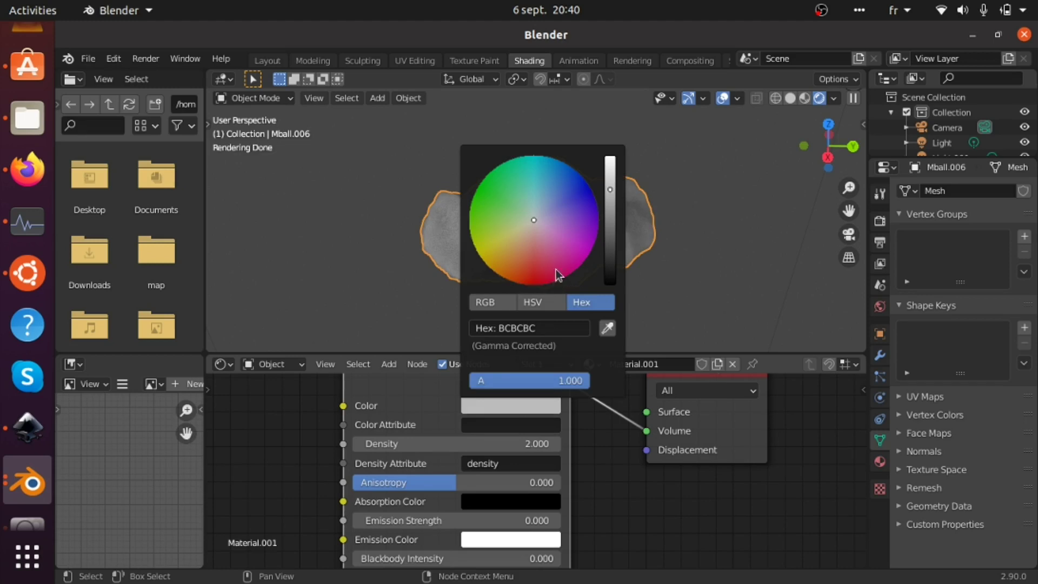
{"action": "left_click", "coordinate": [555, 269]}
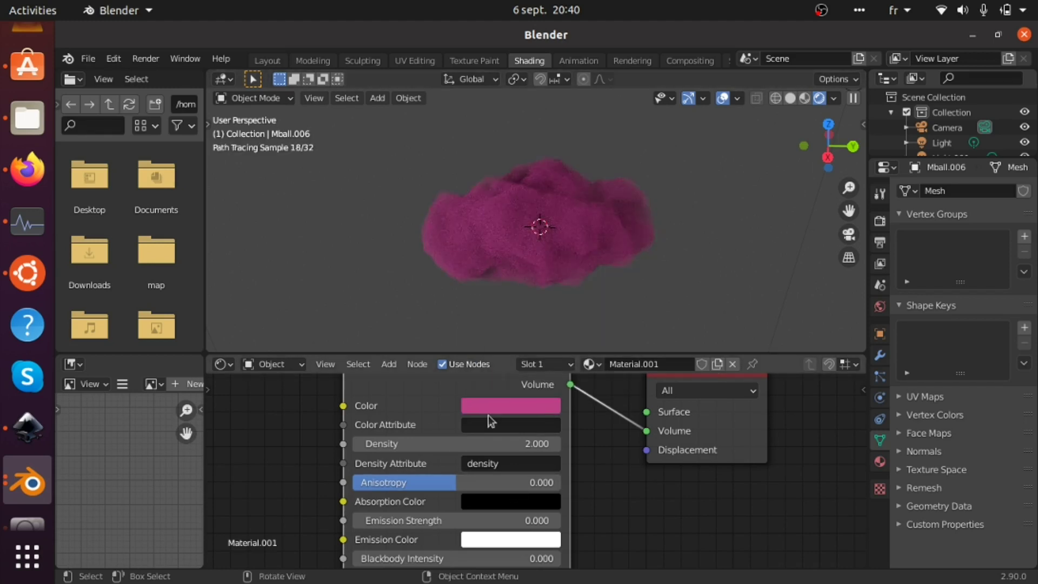
- Change the Principled Volume node's main color to a light bluish grey
{"action": "left_click", "coordinate": [500, 406]}
{"action": "left_click_drag", "start_coordinate": [527, 273], "coordinate": [535, 216]}
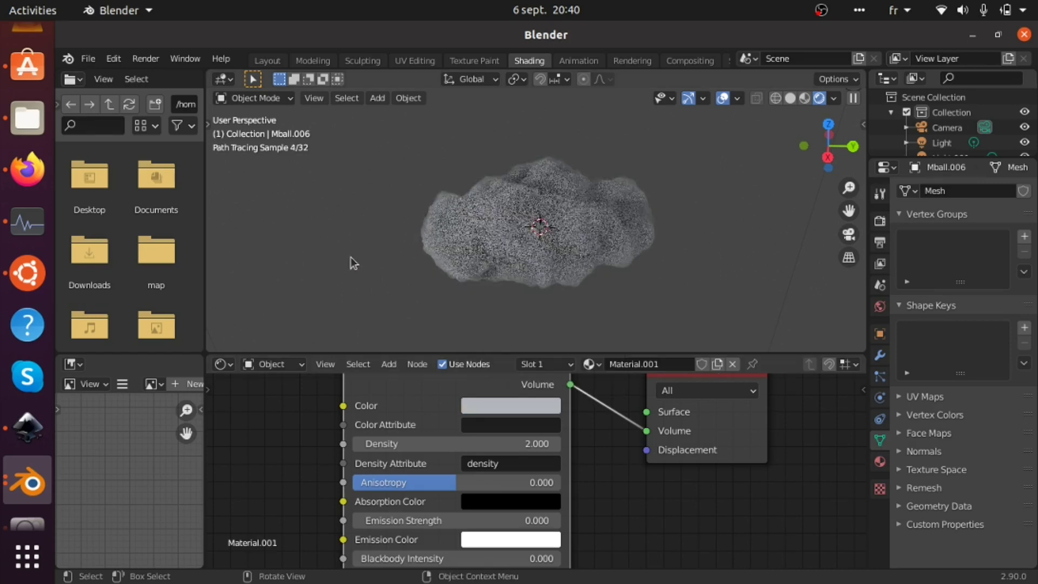
- Select the point light Light.001 beside the cloud and set its color to red, hex FF4447
{"action": "scroll", "coordinate": [350, 257], "scroll_direction": "down", "scroll_amount": 2}
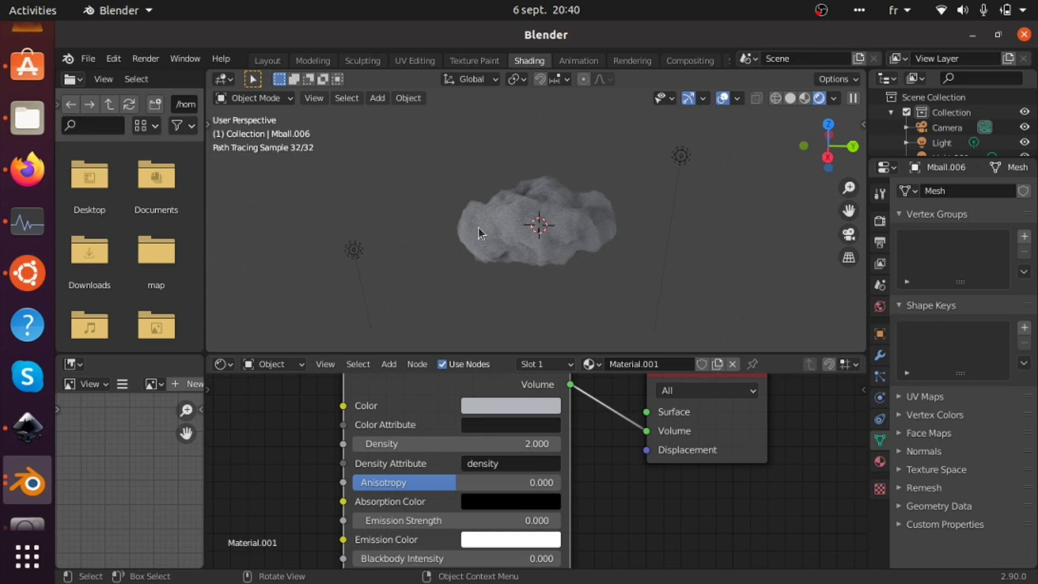
{"action": "left_click", "coordinate": [353, 250]}
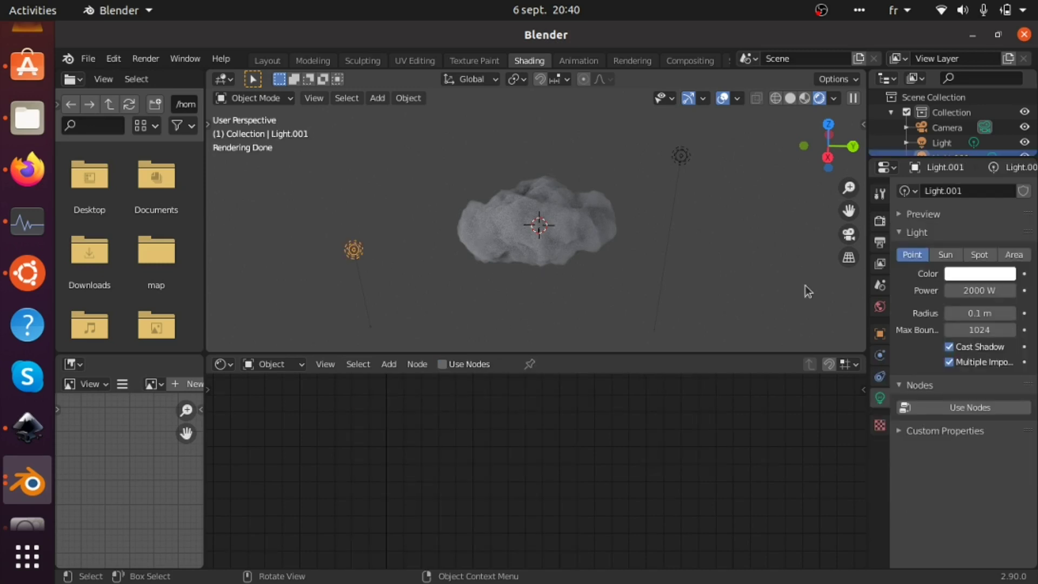
{"action": "left_click", "coordinate": [980, 274]}
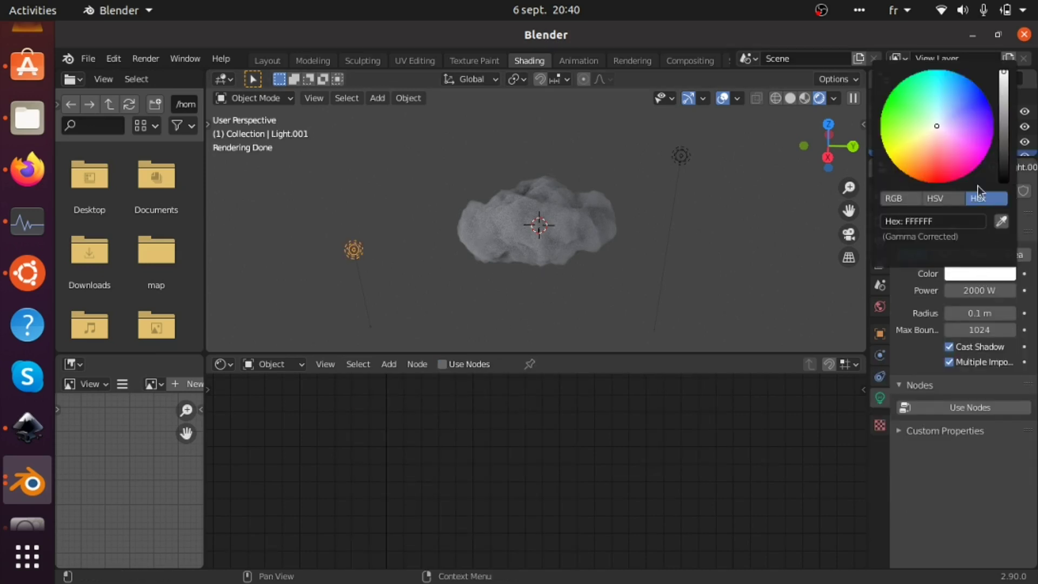
{"action": "left_click", "coordinate": [936, 167]}
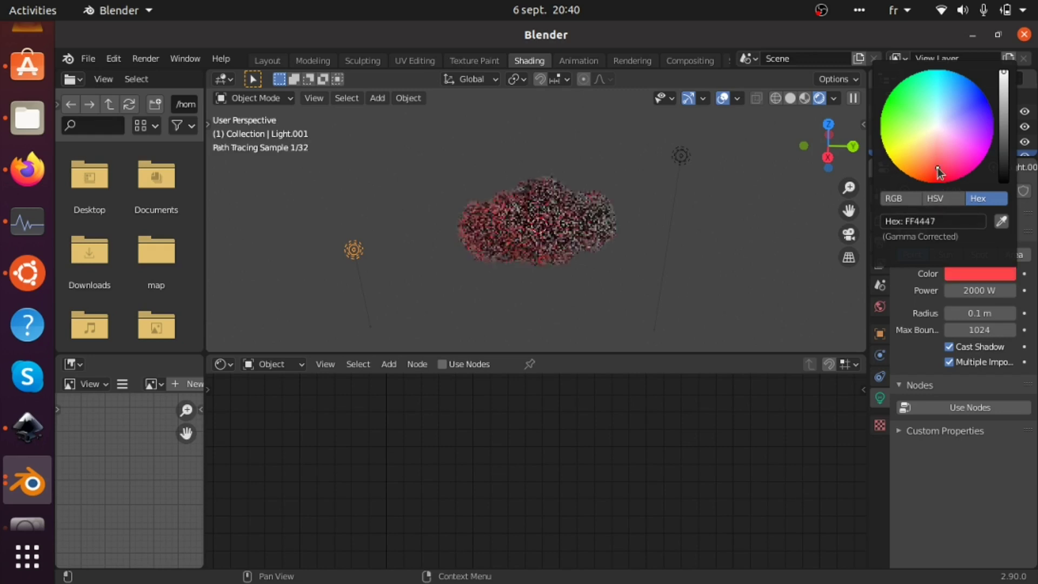
- Examine the red light's effect on the cloud from different angles and distances, and clear the object selection
{"action": "mouse_move", "coordinate": [562, 246]}
{"action": "middle_mouse_down"}
{"action": "mouse_move", "coordinate": [449, 238]}
{"action": "mouse_move", "coordinate": [547, 232]}
{"action": "mouse_move", "coordinate": [540, 271]}
{"action": "mouse_move", "coordinate": [568, 225]}
{"action": "middle_mouse_up"}
{"action": "scroll", "coordinate": [547, 232], "scroll_direction": "down", "scroll_amount": 4}
{"action": "scroll", "coordinate": [540, 270], "scroll_direction": "up", "scroll_amount": 5}
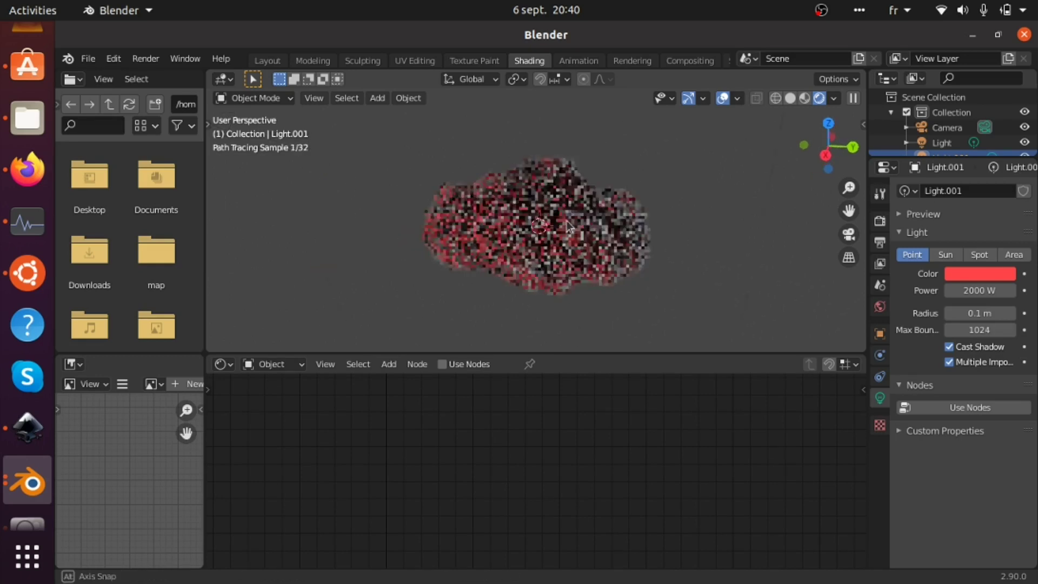
{"action": "scroll", "coordinate": [568, 226], "scroll_direction": "down", "scroll_amount": 3}
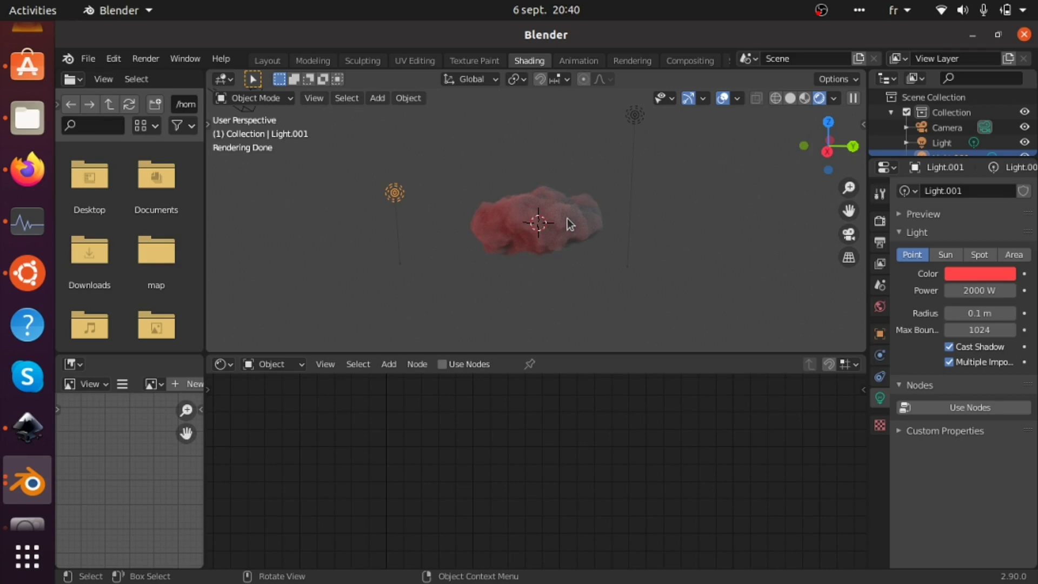
{"action": "left_click_drag", "start_coordinate": [364, 126], "coordinate": [673, 327]}
{"action": "left_click", "coordinate": [551, 296]}
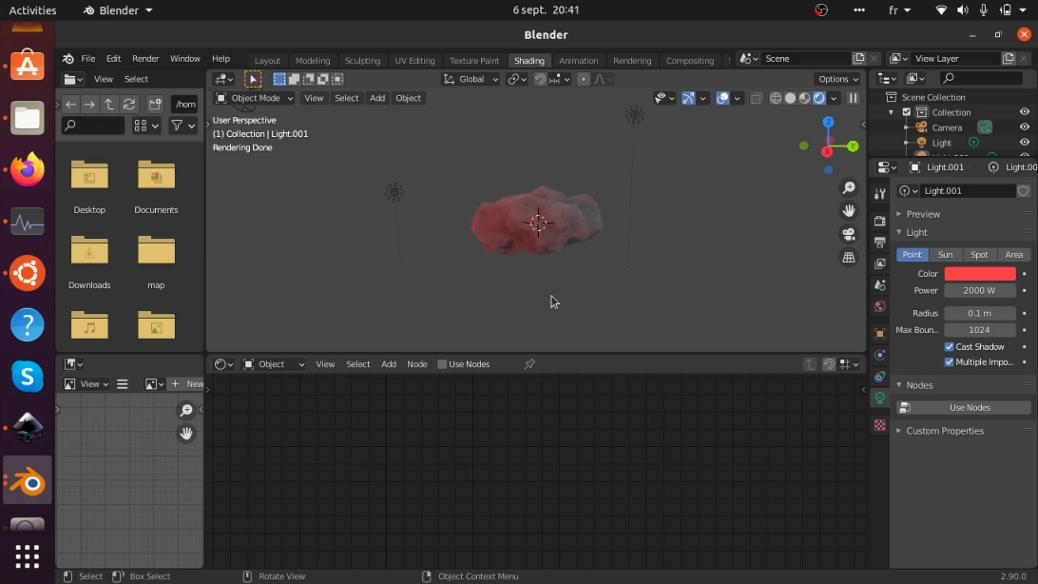
{"action": "mouse_move", "coordinate": [552, 296]}
{"action": "middle_mouse_down"}
{"action": "mouse_move", "coordinate": [494, 332]}
{"action": "mouse_move", "coordinate": [535, 291]}
{"action": "middle_mouse_up"}
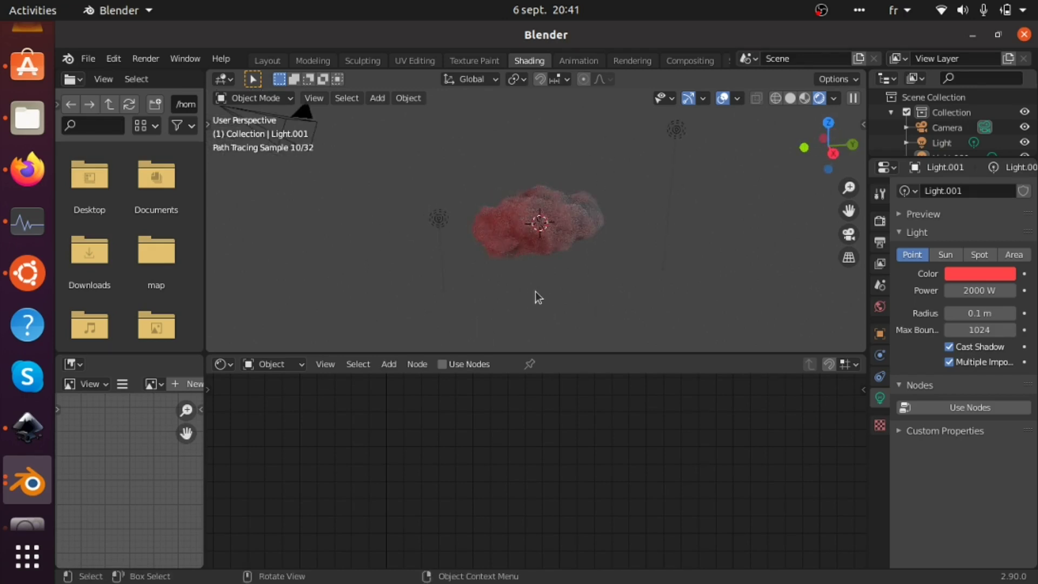